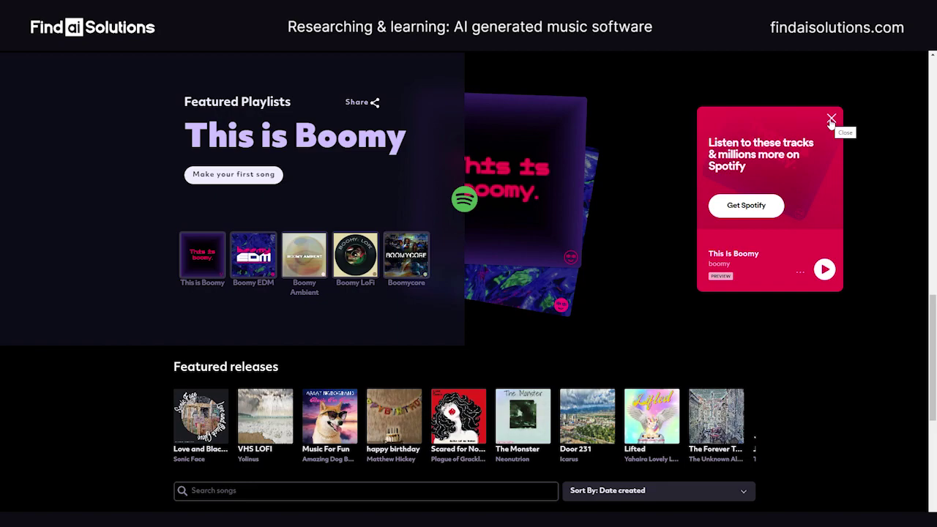
- Dismiss the Spotify promotion and listen to previews of Uncertainty and CANDY in the This Is Boomy playlist
{"action": "left_click", "coordinate": [831, 120]}
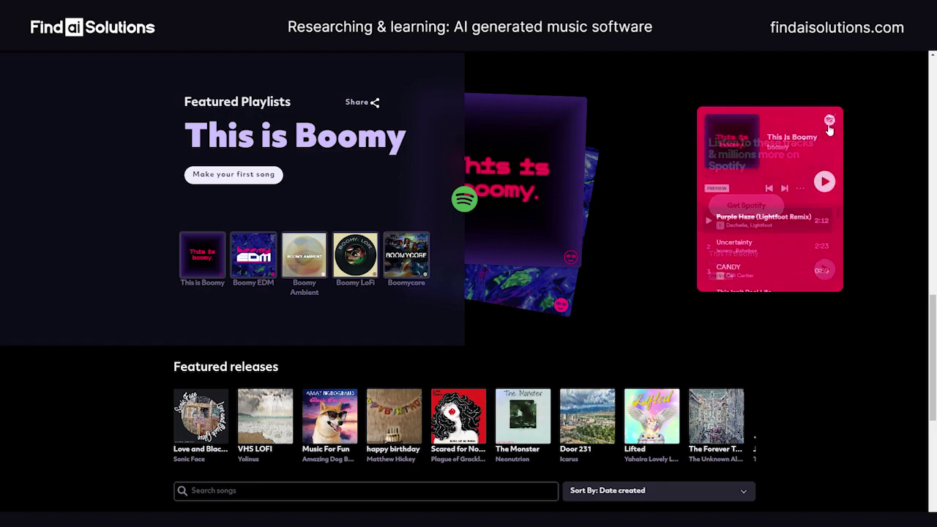
{"action": "left_click", "coordinate": [708, 248]}
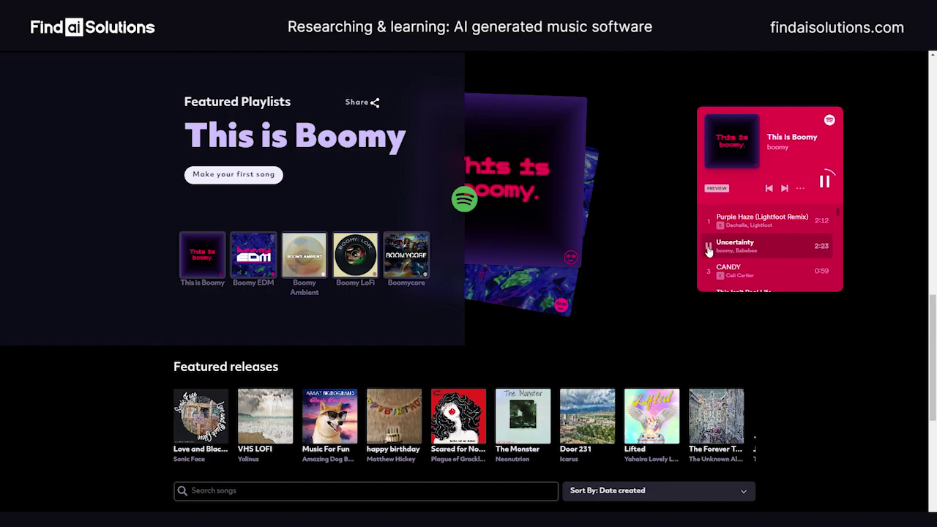
{"action": "left_click", "coordinate": [709, 247]}
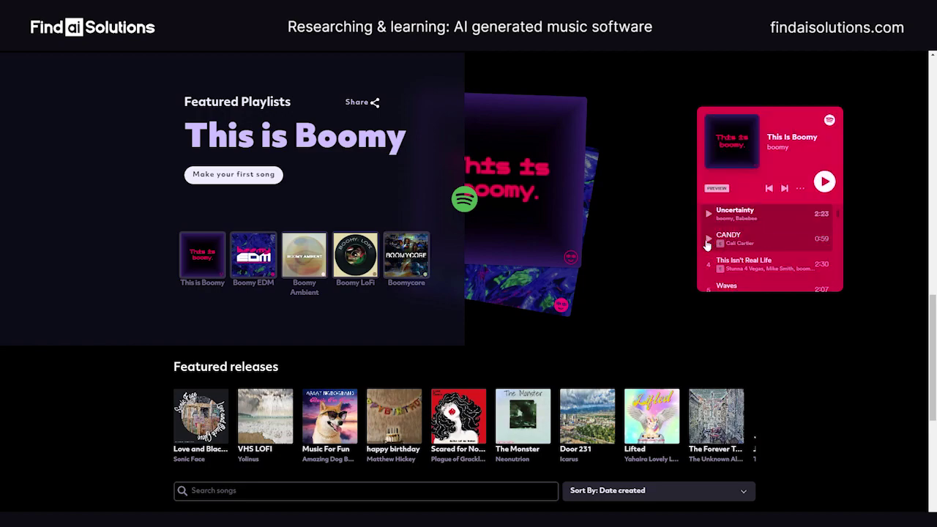
{"action": "left_click", "coordinate": [707, 241]}
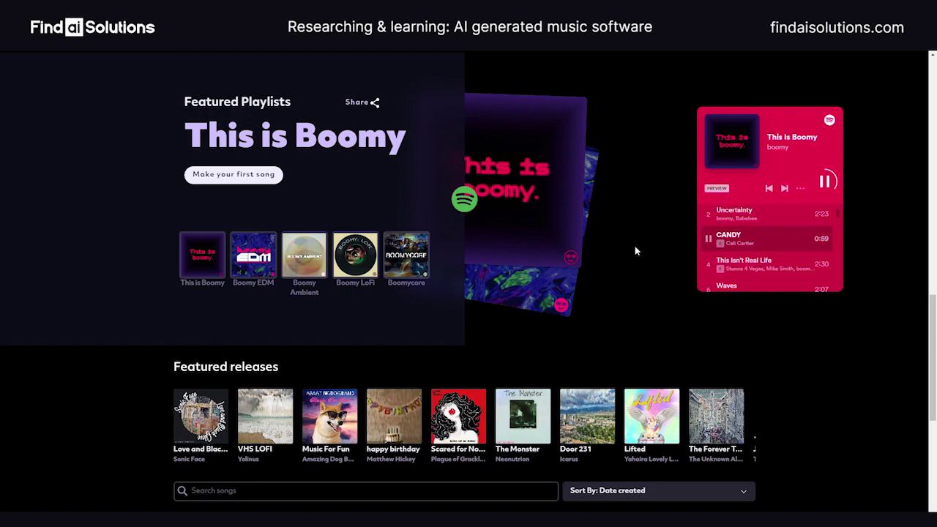
{"action": "left_click", "coordinate": [709, 243]}
- Listen to the This Isn't Real Life preview in the playlist and dismiss the Spotify promotion again
{"action": "left_click", "coordinate": [830, 123]}
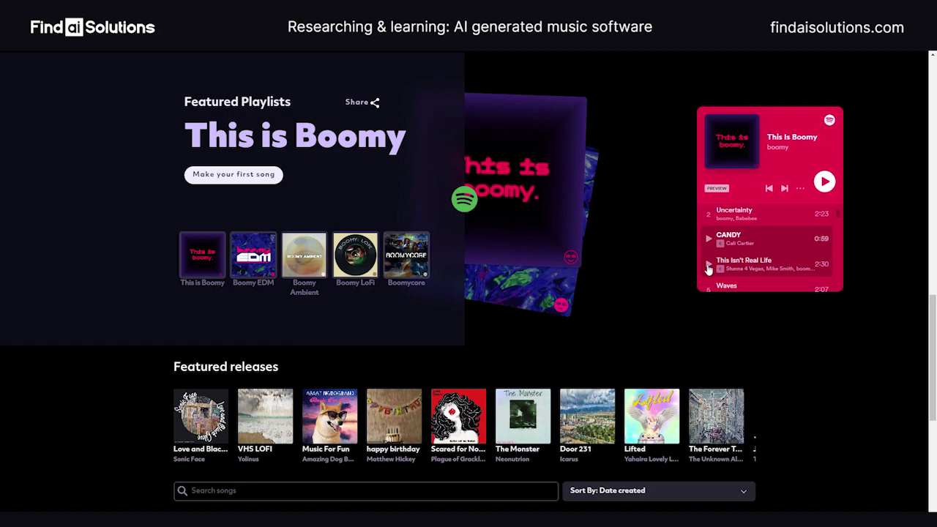
{"action": "left_click", "coordinate": [709, 265]}
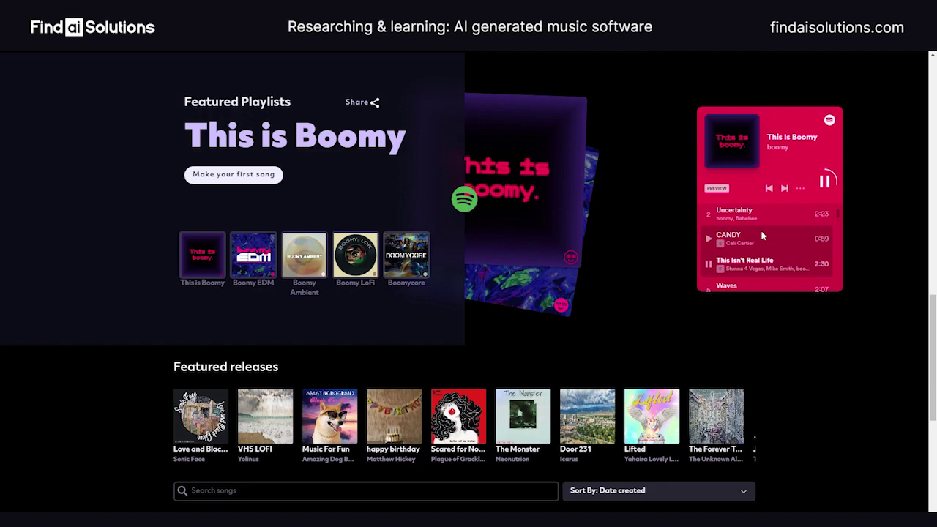
{"action": "scroll", "coordinate": [761, 230], "scroll_direction": "down", "scroll_amount": 1}
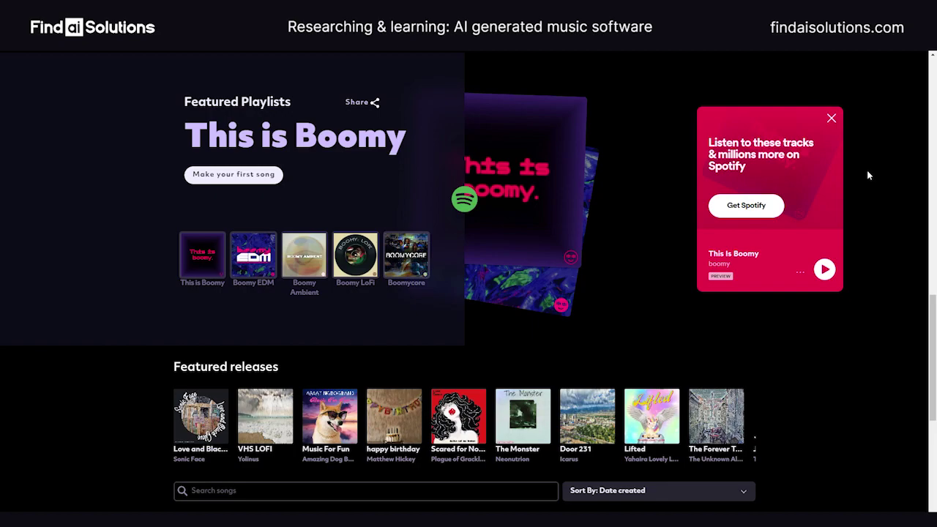
{"action": "left_click", "coordinate": [831, 118]}
{"action": "left_click", "coordinate": [709, 242]}
- Look over the home page's featured releases, trending tags and featured songs, and view the song library
{"action": "scroll", "coordinate": [95, 360], "scroll_direction": "down", "scroll_amount": 2}
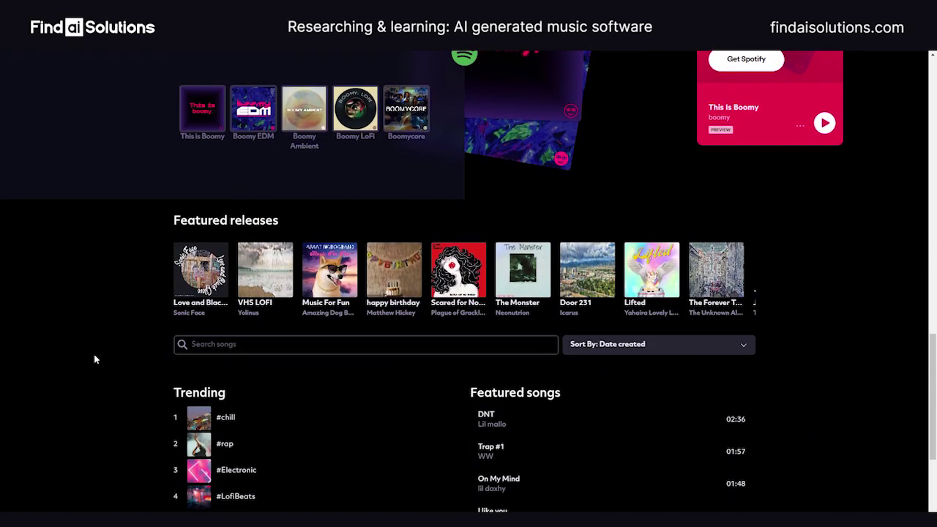
{"action": "scroll", "coordinate": [94, 360], "scroll_direction": "down", "scroll_amount": 1}
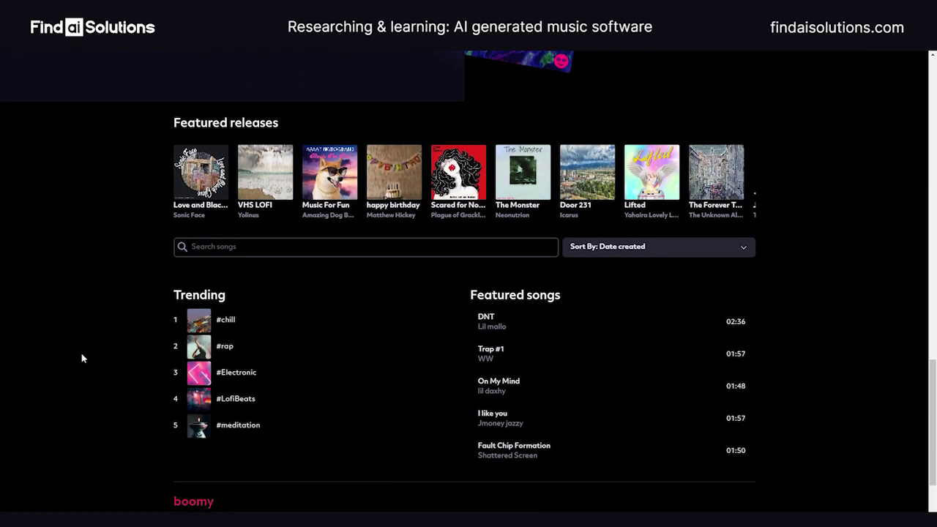
{"action": "scroll", "coordinate": [82, 358], "scroll_direction": "down", "scroll_amount": 2}
{"action": "scroll", "coordinate": [82, 358], "scroll_direction": "up", "scroll_amount": 10}
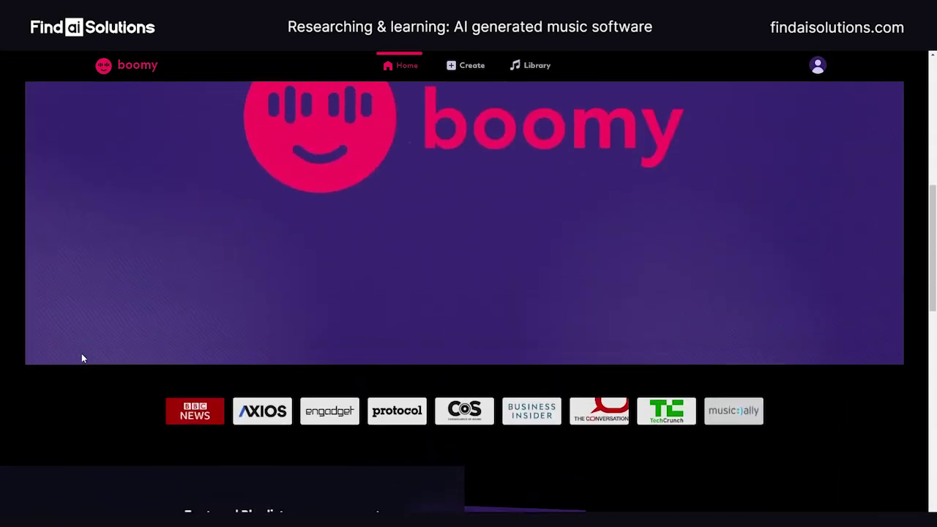
{"action": "scroll", "coordinate": [81, 358], "scroll_direction": "up", "scroll_amount": 2}
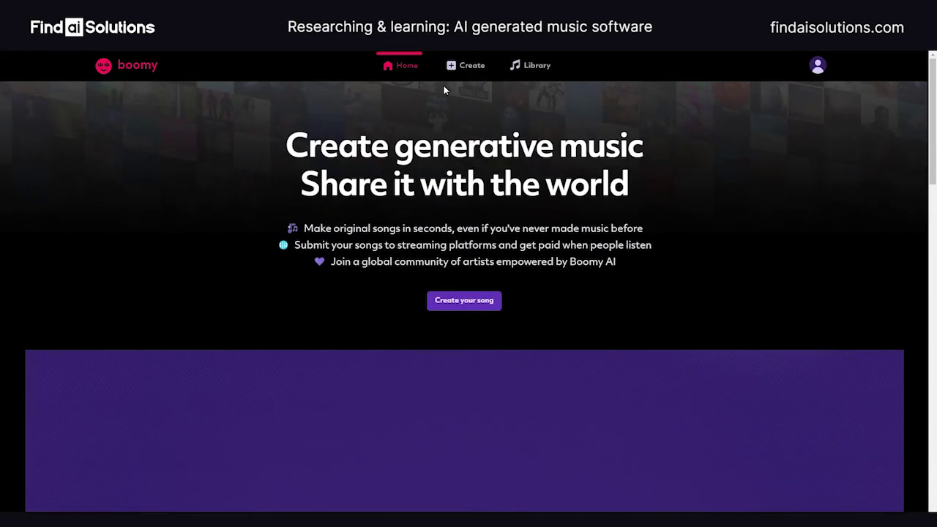
{"action": "left_click", "coordinate": [539, 70]}
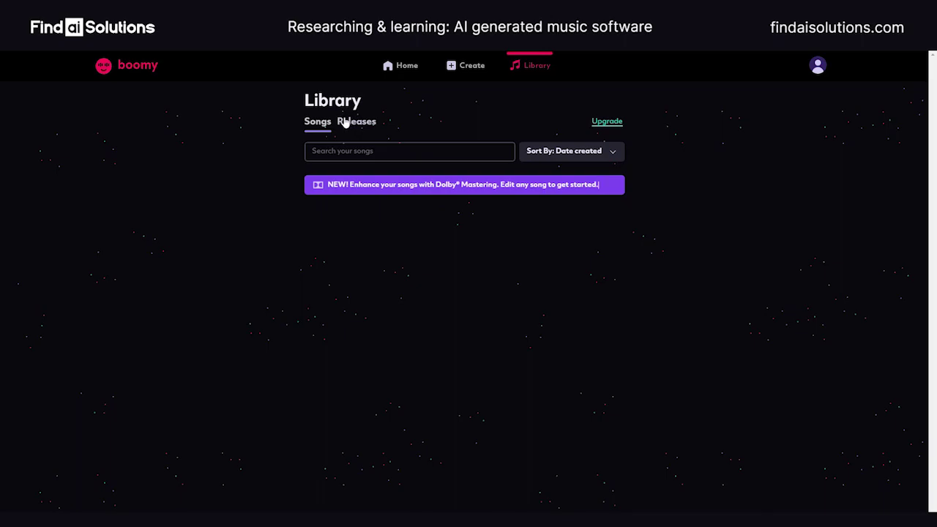
- Start creating a new song and read the instructions for selecting its instrumental style
{"action": "left_click", "coordinate": [463, 69]}
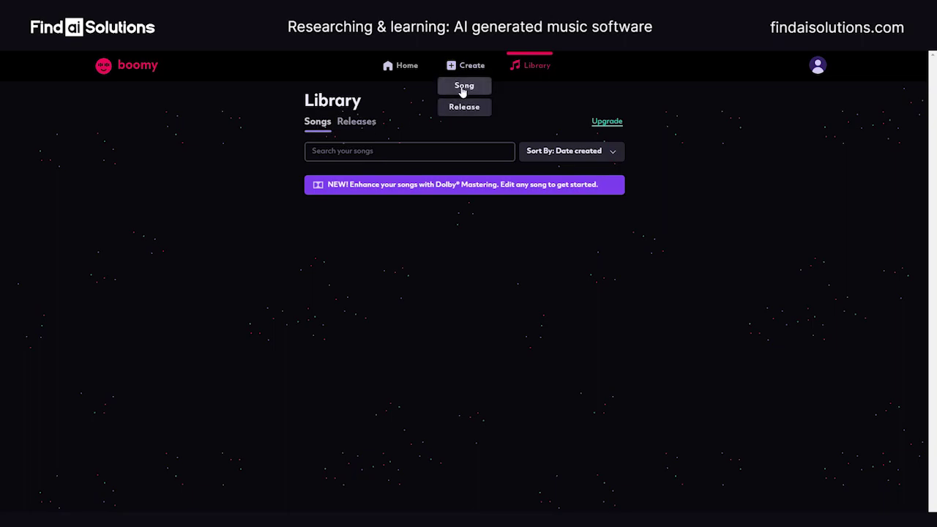
{"action": "left_click", "coordinate": [463, 87]}
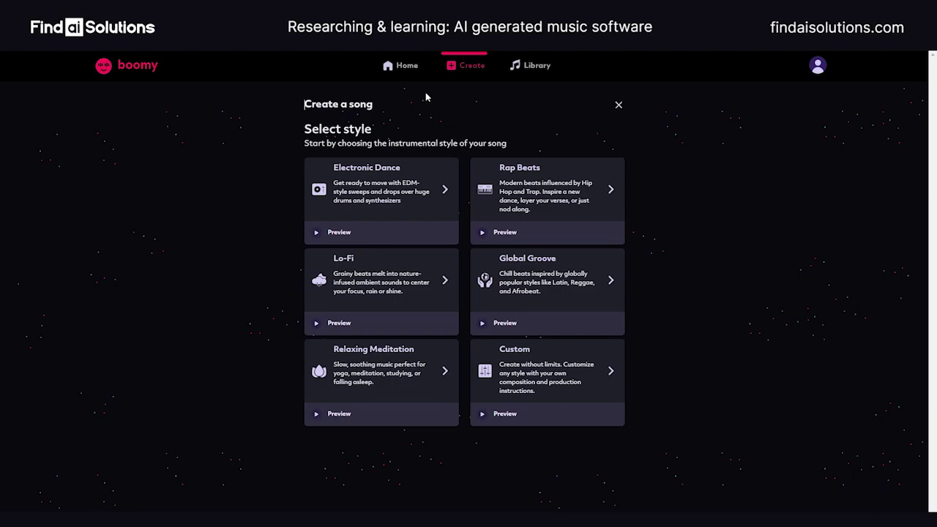
{"action": "left_click_drag", "start_coordinate": [305, 130], "coordinate": [395, 131]}
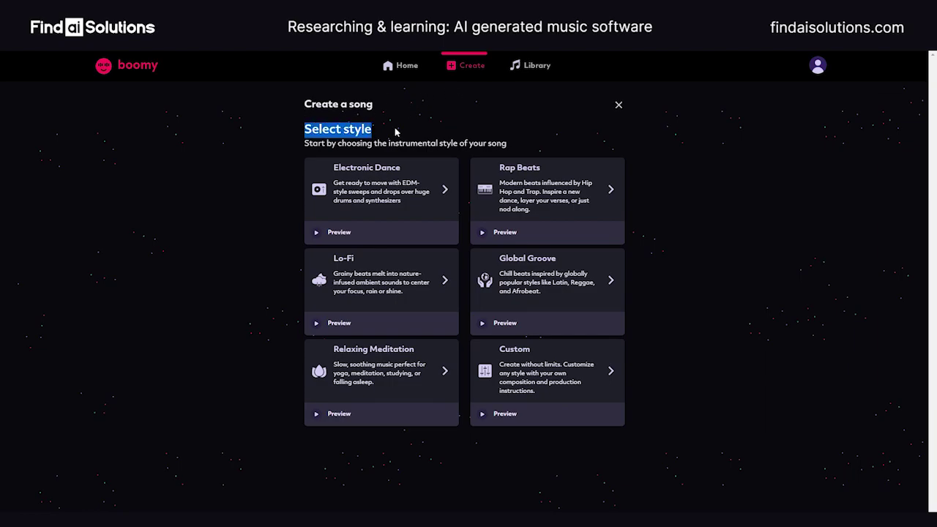
{"action": "left_click_drag", "start_coordinate": [318, 144], "coordinate": [509, 144]}
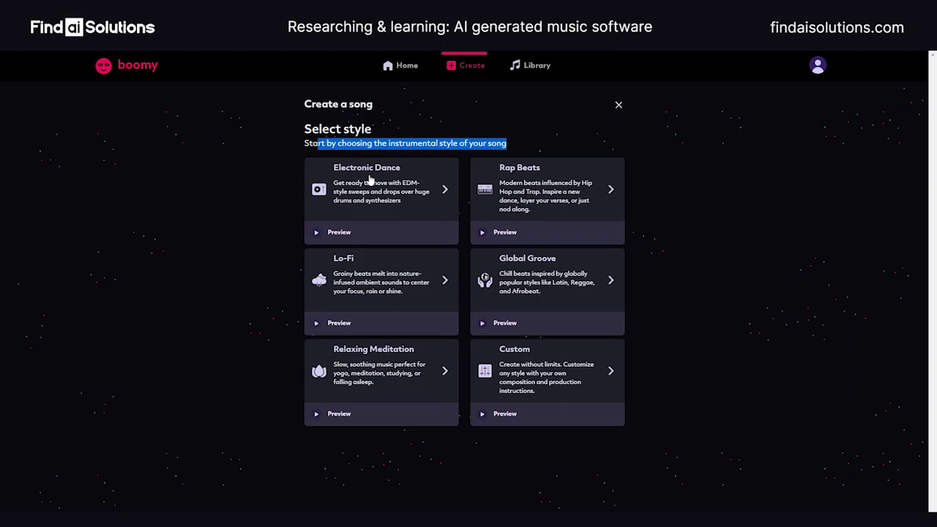
- Listen to the Lo-Fi style preview and choose Lo-Fi for the new song
{"action": "left_click", "coordinate": [341, 326]}
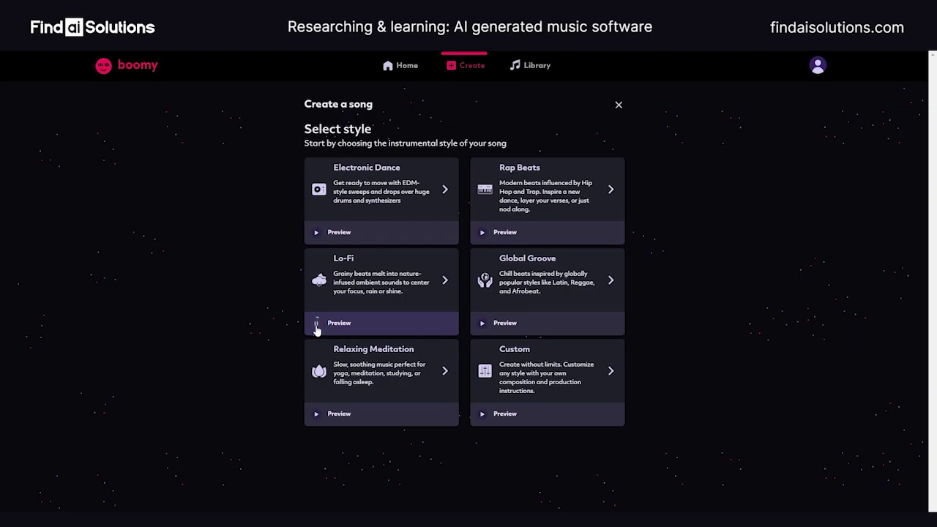
{"action": "left_click", "coordinate": [317, 327]}
{"action": "left_click", "coordinate": [445, 283]}
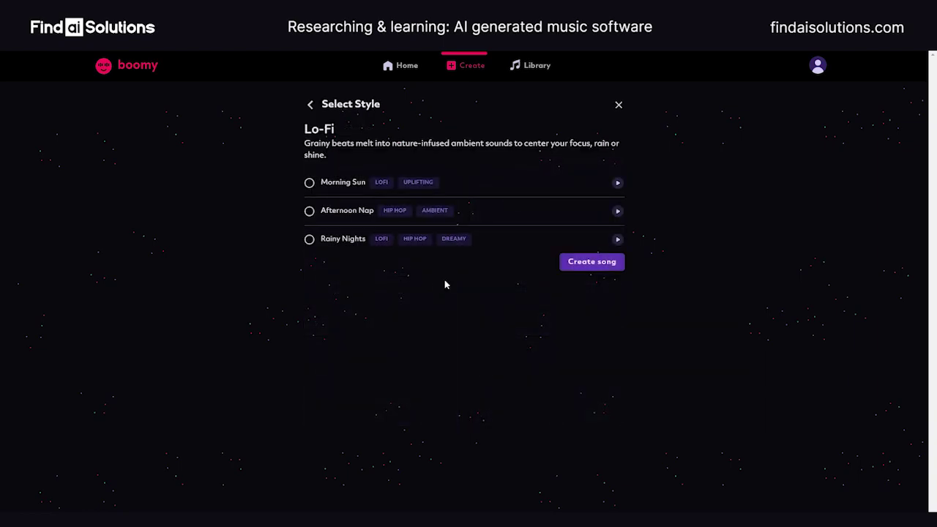
- Preview the Rainy Nights and Morning Sun variants and create the song with Rainy Nights
{"action": "left_click_drag", "start_coordinate": [304, 124], "coordinate": [336, 155]}
{"action": "left_click", "coordinate": [335, 152]}
{"action": "left_click", "coordinate": [619, 240]}
{"action": "left_click", "coordinate": [619, 184]}
{"action": "left_click", "coordinate": [309, 241]}
{"action": "left_click", "coordinate": [581, 264]}
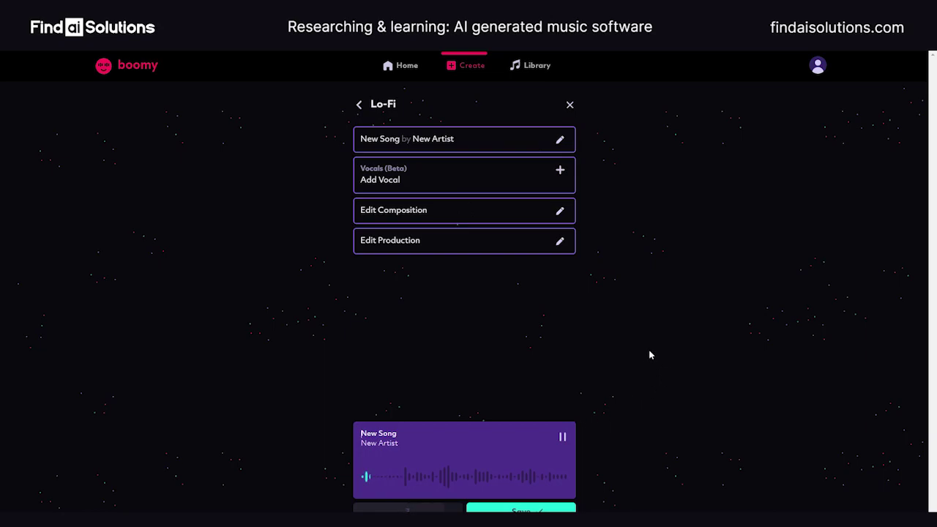
- Listen to the opening of the generated Lo-Fi song and pause it
{"action": "left_click", "coordinate": [562, 439]}
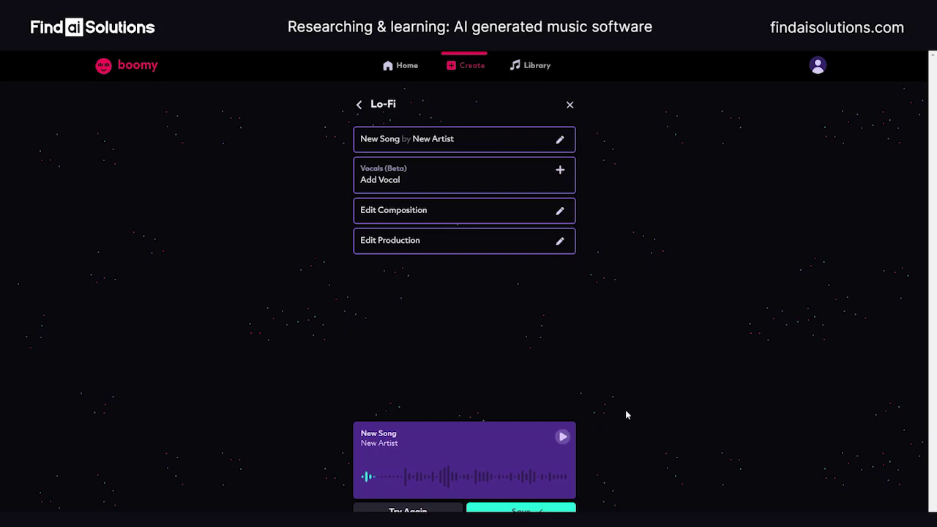
{"action": "left_click", "coordinate": [569, 435]}
{"action": "left_click", "coordinate": [563, 438]}
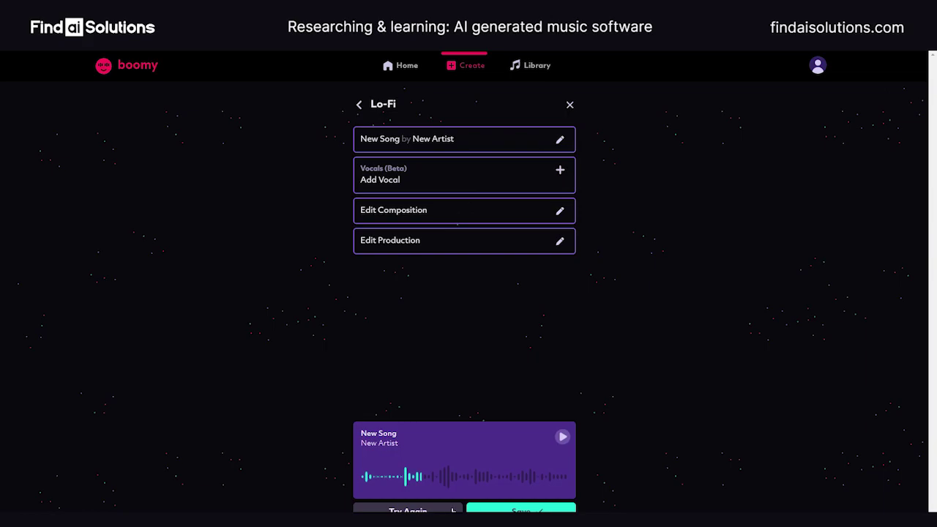
- Regenerate the song twice, listening to the opening of each new version
{"action": "left_click", "coordinate": [444, 511]}
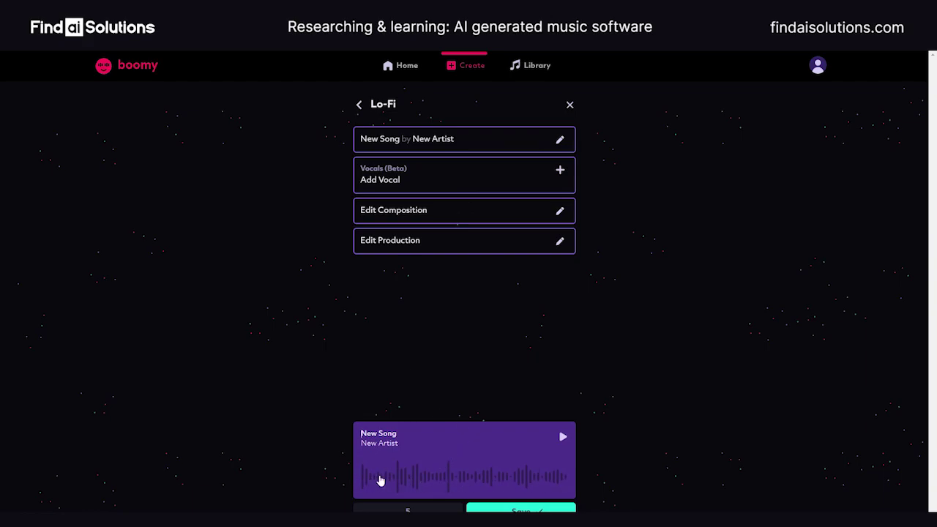
{"action": "left_click", "coordinate": [563, 439]}
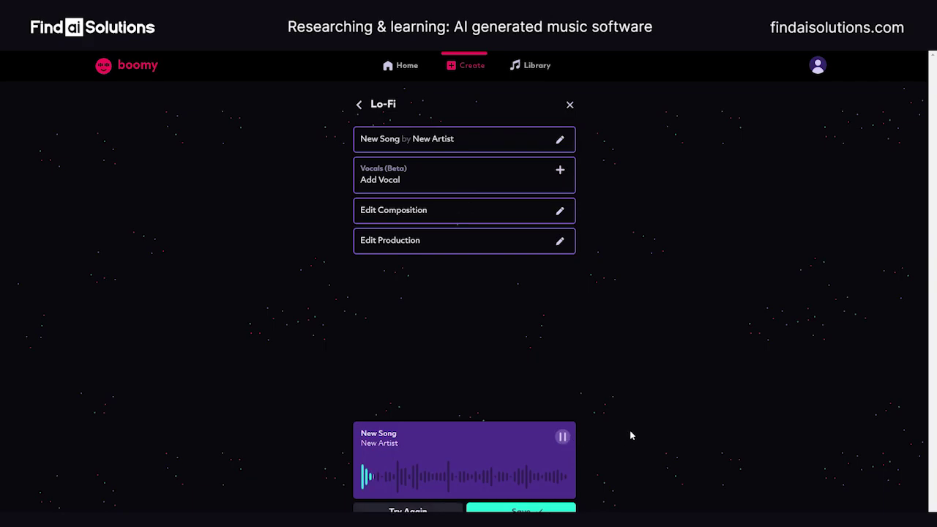
{"action": "left_click", "coordinate": [562, 438]}
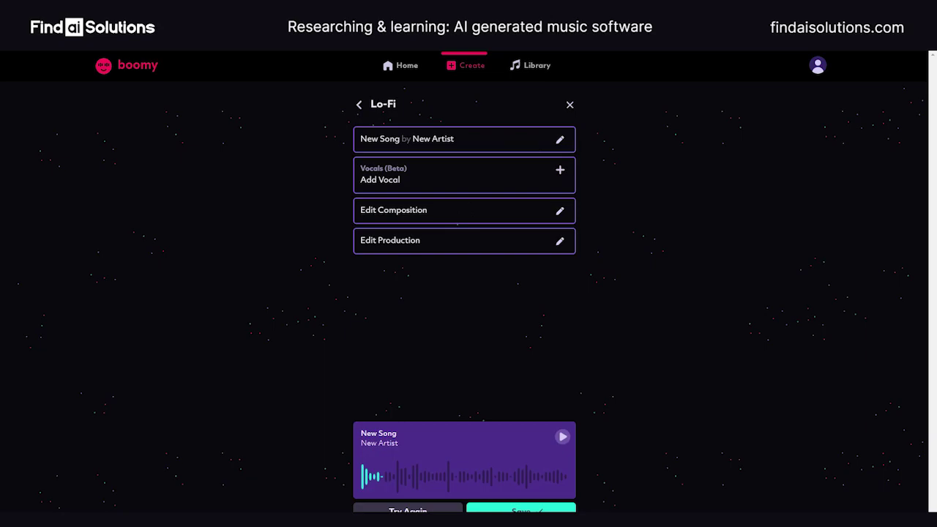
{"action": "left_click", "coordinate": [408, 510]}
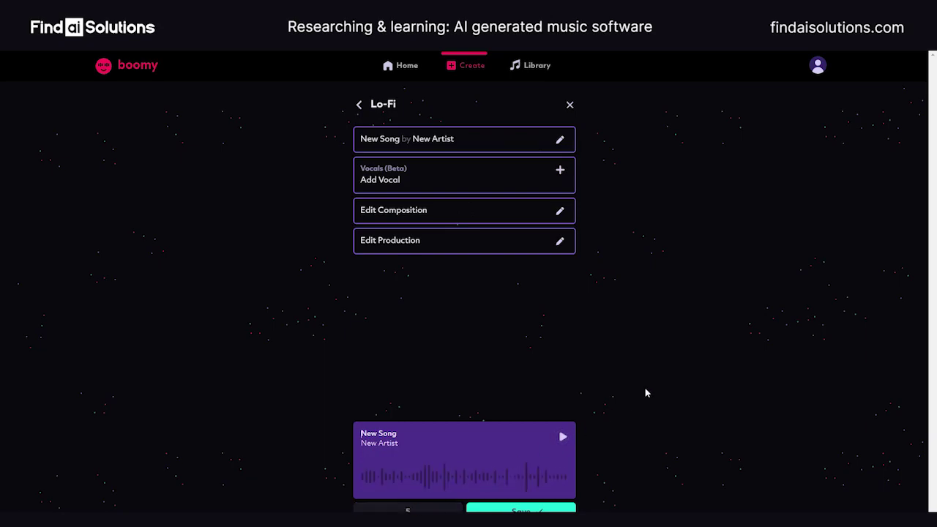
{"action": "left_click", "coordinate": [563, 439]}
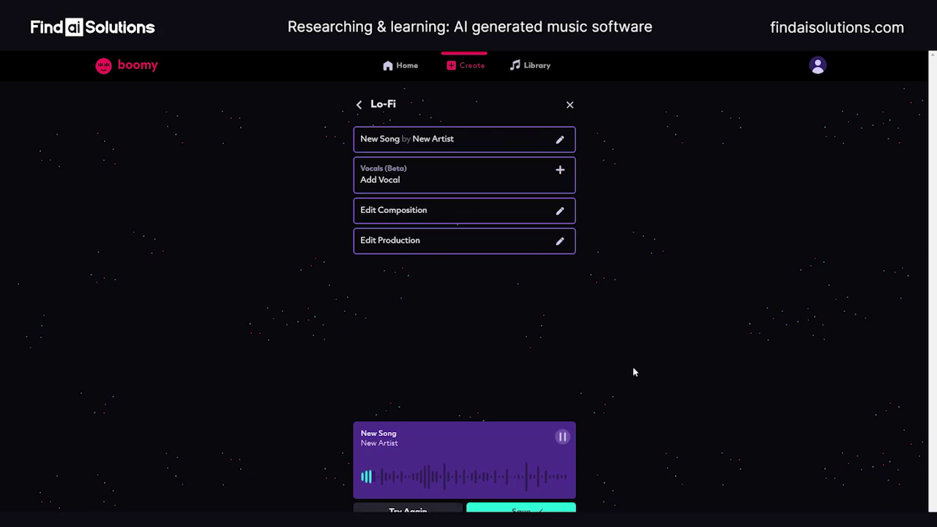
{"action": "left_click", "coordinate": [562, 437]}
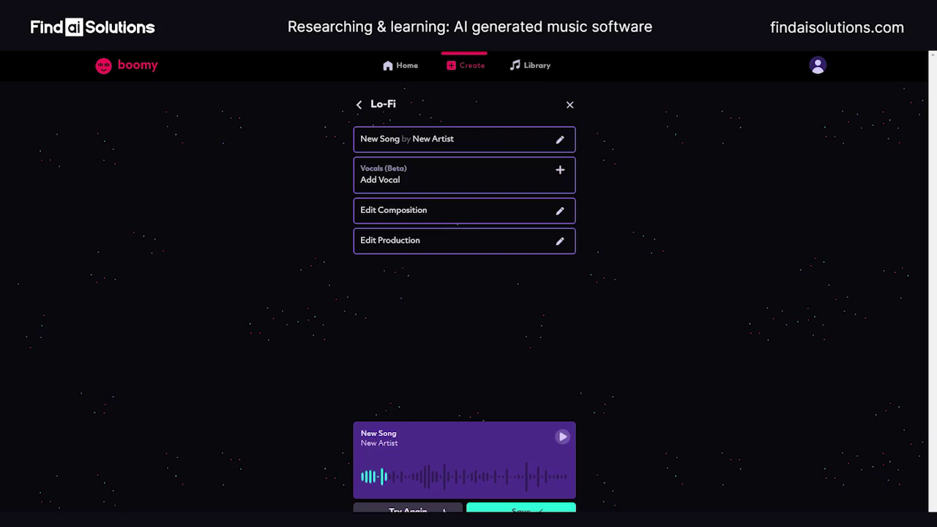
- Generate one more version of the Lo-Fi song, listen to its opening and pause it
{"action": "left_click", "coordinate": [408, 510]}
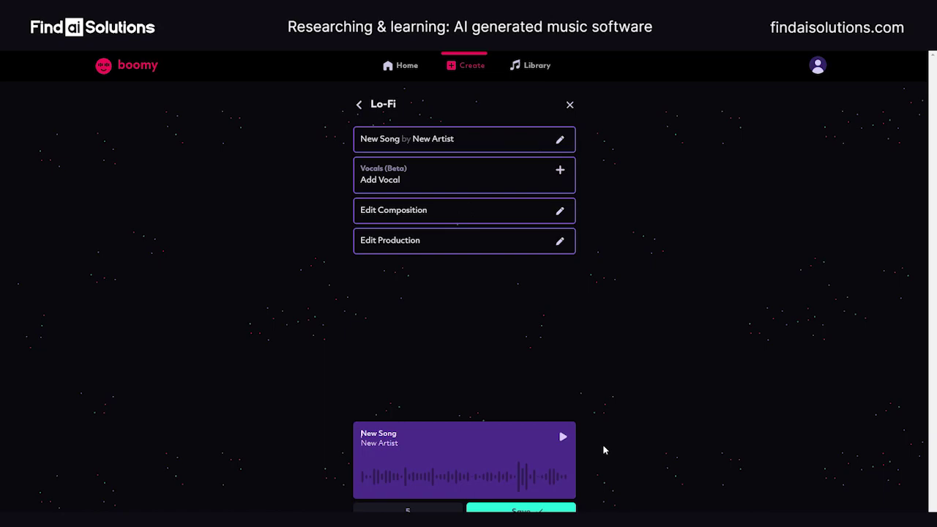
{"action": "left_click", "coordinate": [563, 436]}
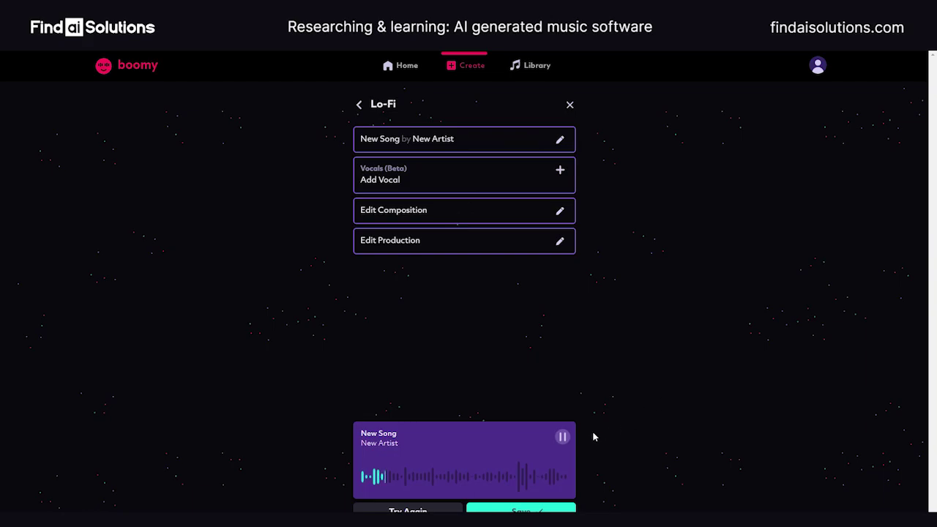
{"action": "left_click", "coordinate": [563, 438]}
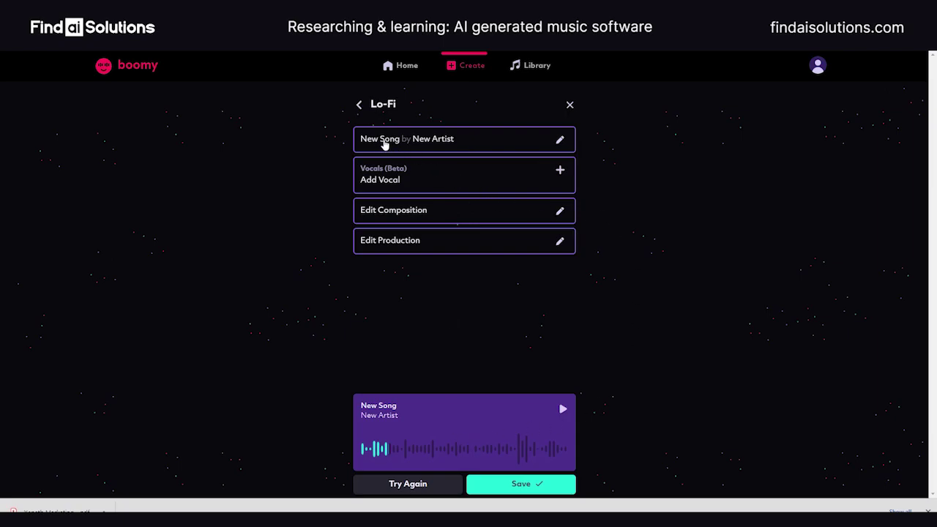
- Examine the song's title, artist, tag and visibility options, leave without saving, and pause the playback
{"action": "left_click", "coordinate": [560, 140]}
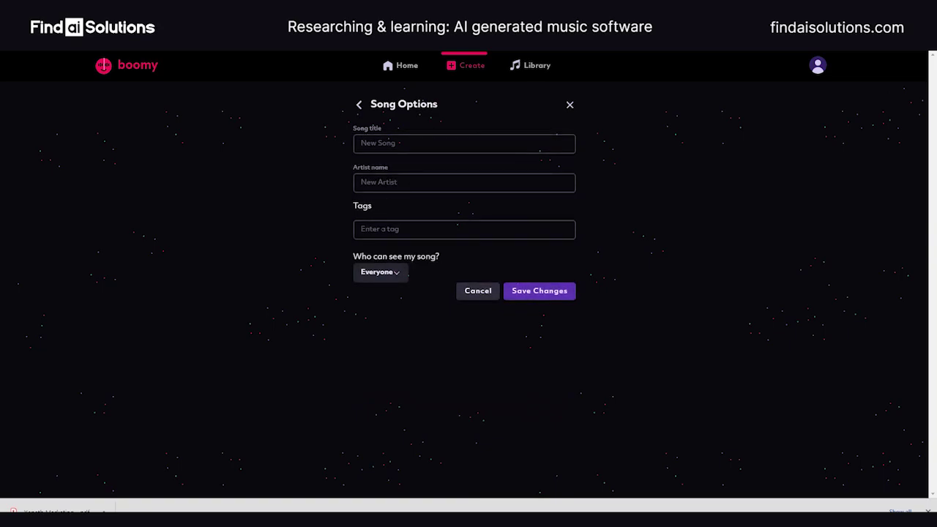
{"action": "left_click", "coordinate": [395, 273]}
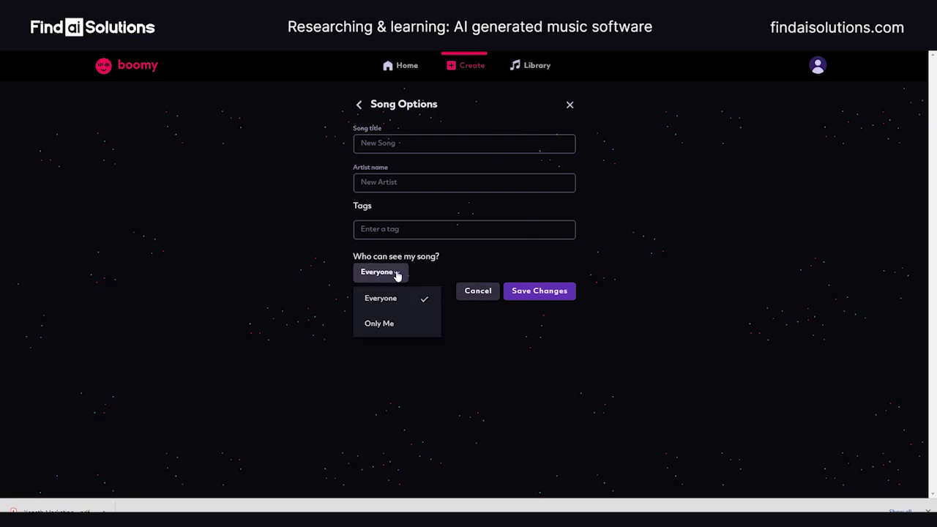
{"action": "left_click", "coordinate": [480, 292]}
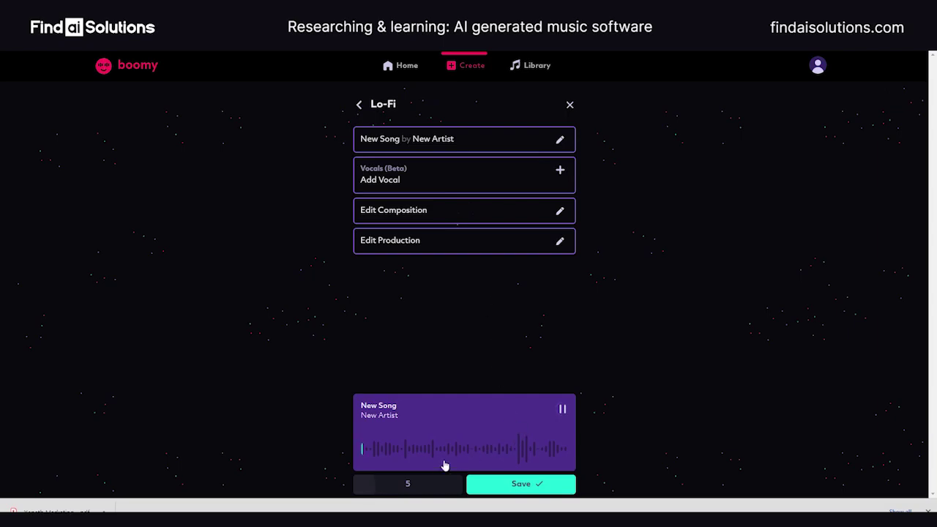
{"action": "left_click", "coordinate": [567, 411]}
- Open the Add Vocals page for the song and bring up the voice recorder for Auto Vocals
{"action": "left_click", "coordinate": [560, 173]}
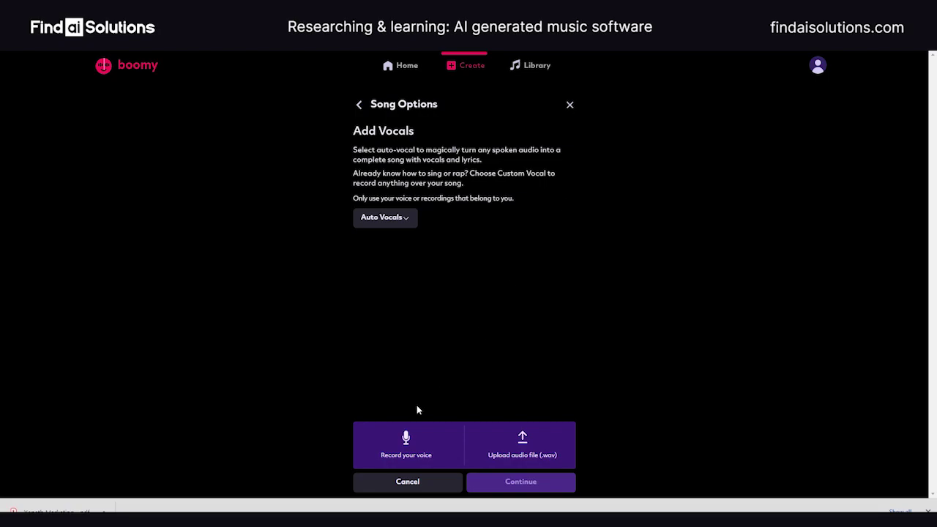
{"action": "left_click", "coordinate": [409, 452]}
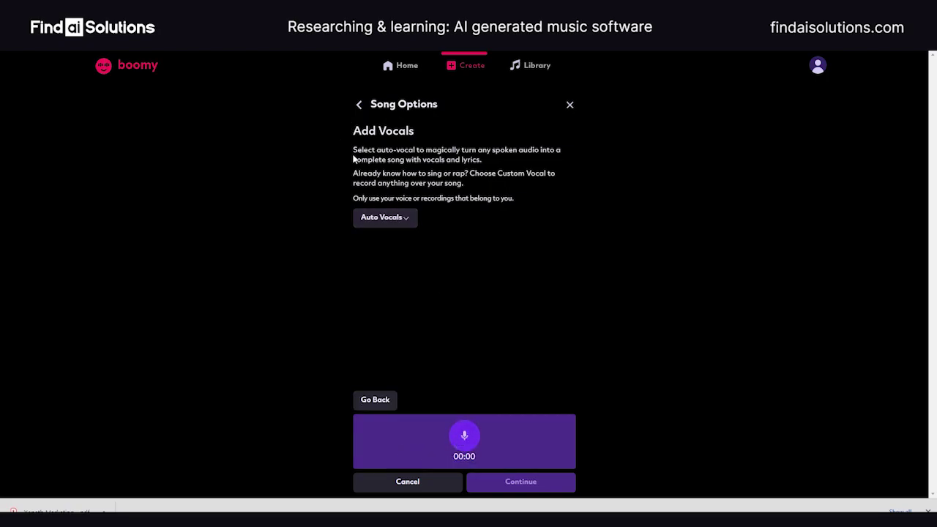
- Record about 18 seconds of spoken vocals for Auto Vocals and play back part of the recording
{"action": "left_click", "coordinate": [465, 436]}
{"action": "left_click", "coordinate": [465, 438]}
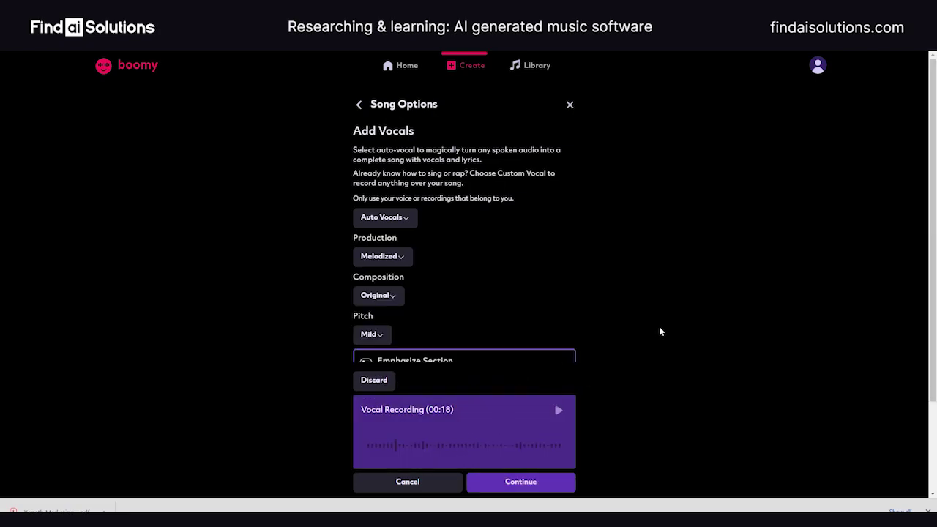
{"action": "left_click", "coordinate": [558, 412]}
{"action": "left_click", "coordinate": [558, 412]}
- Generate an auto-vocal from the recording with Melodized production, Chopped composition and Mild pitch
{"action": "scroll", "coordinate": [657, 313], "scroll_direction": "down", "scroll_amount": 2}
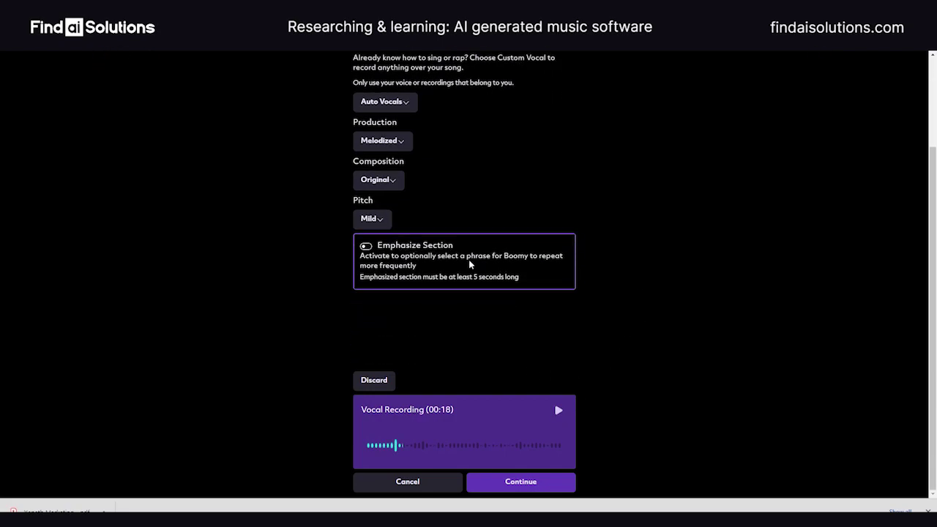
{"action": "scroll", "coordinate": [311, 199], "scroll_direction": "up", "scroll_amount": 1}
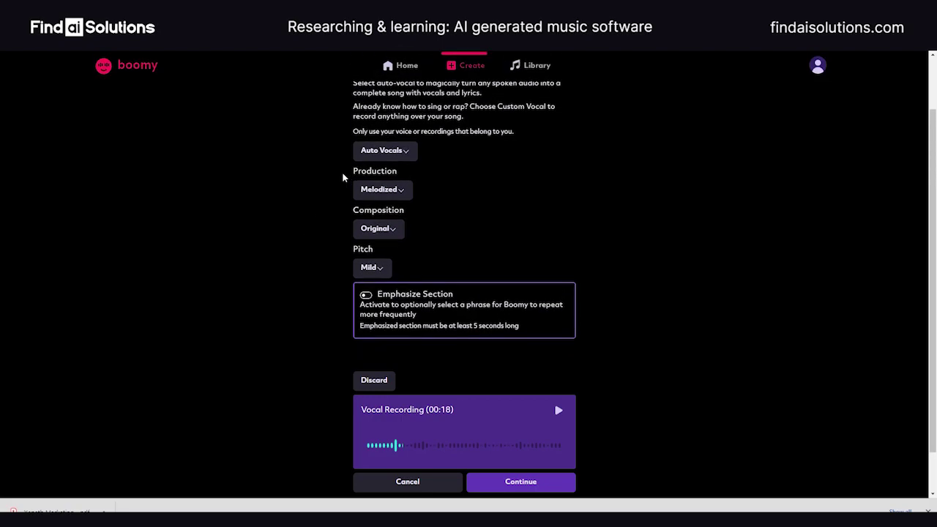
{"action": "left_click", "coordinate": [397, 194]}
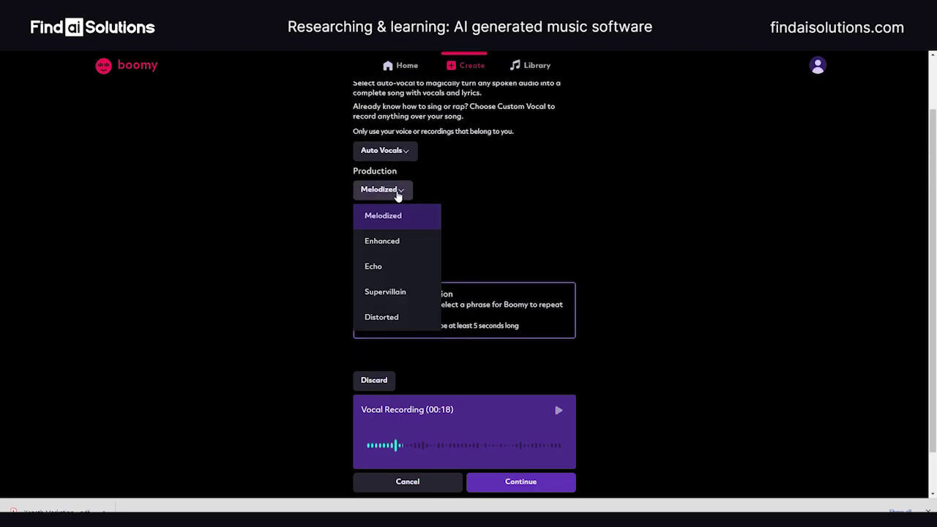
{"action": "left_click", "coordinate": [397, 192]}
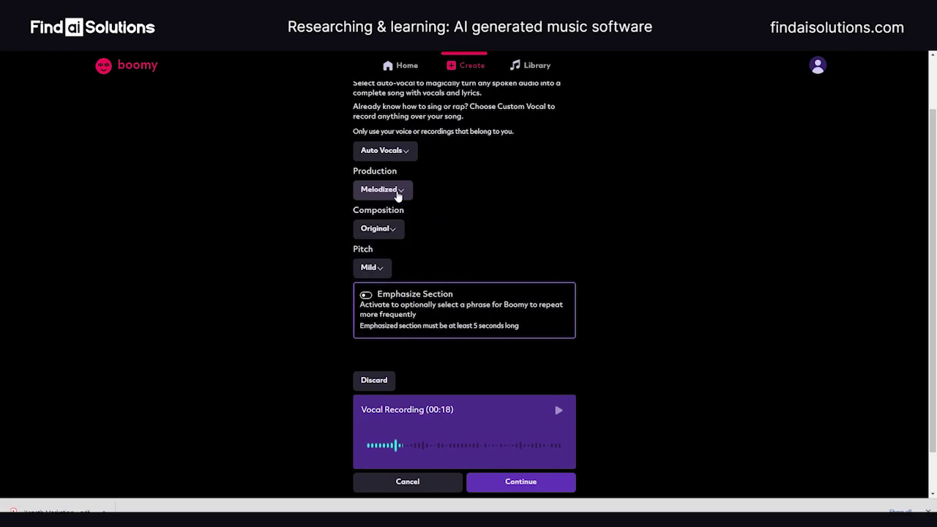
{"action": "left_click", "coordinate": [391, 233]}
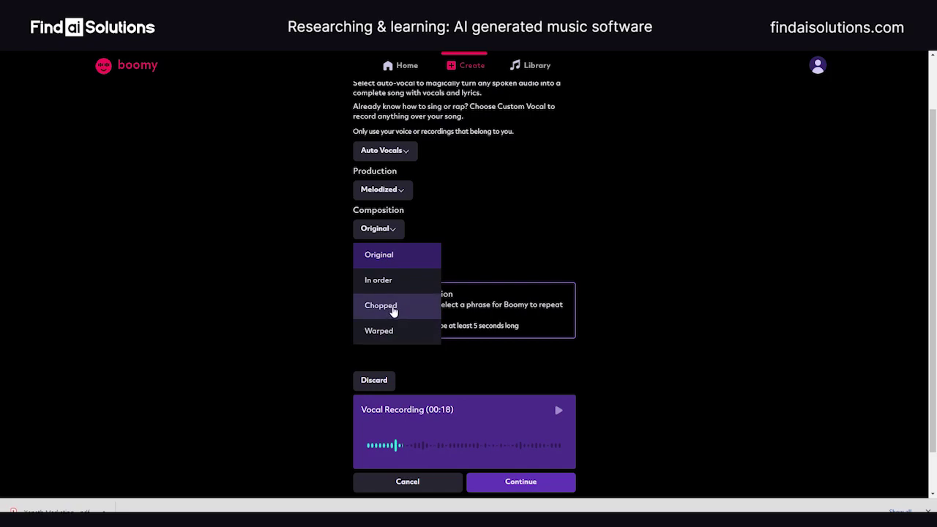
{"action": "left_click", "coordinate": [393, 312]}
{"action": "left_click", "coordinate": [370, 273]}
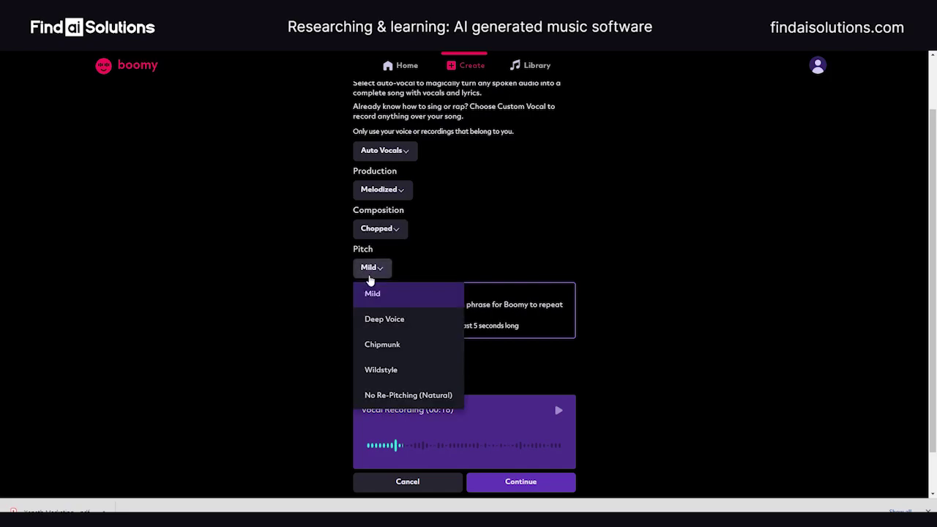
{"action": "left_click", "coordinate": [370, 273]}
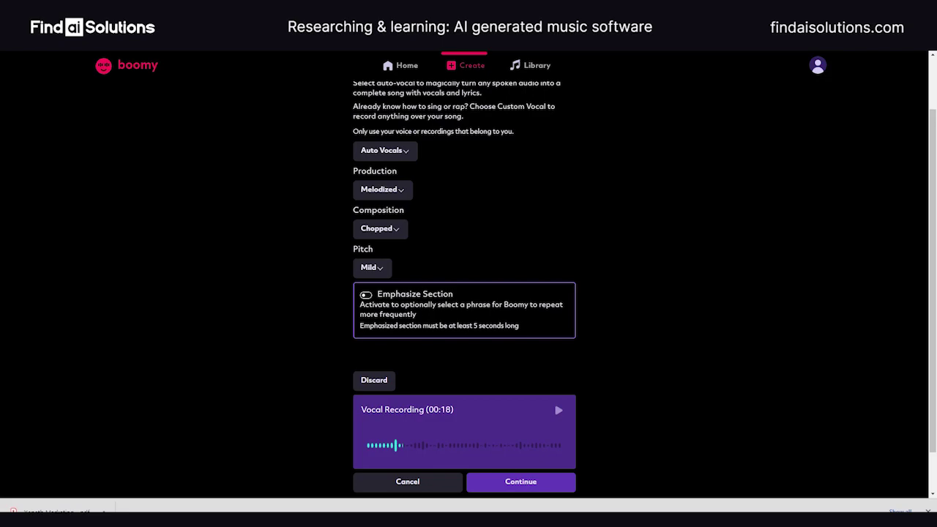
{"action": "scroll", "coordinate": [506, 295], "scroll_direction": "down", "scroll_amount": 1}
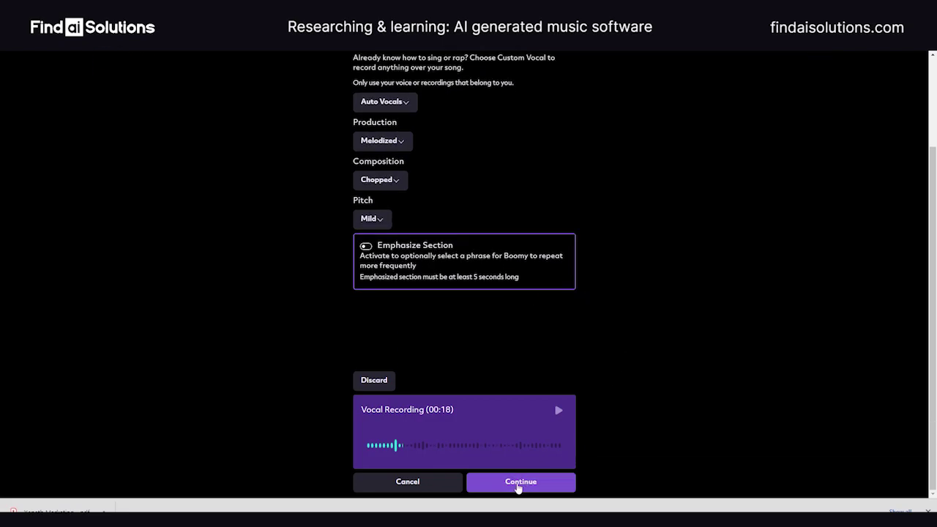
{"action": "left_click", "coordinate": [511, 486]}
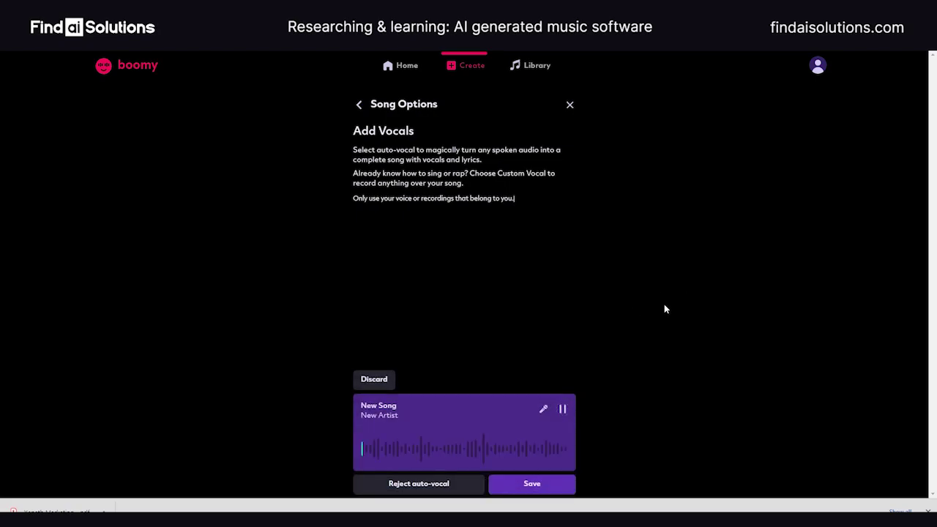
- Pause the song with the generated vocals and reject the auto-vocal
{"action": "left_click", "coordinate": [563, 410]}
{"action": "left_click_drag", "start_coordinate": [351, 131], "coordinate": [415, 132]}
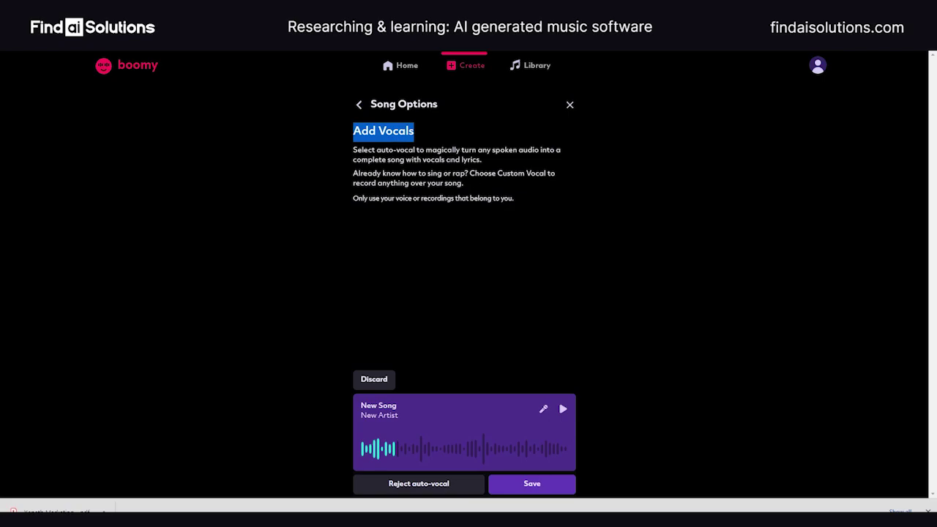
{"action": "left_click", "coordinate": [454, 171]}
{"action": "left_click_drag", "start_coordinate": [515, 200], "coordinate": [354, 130]}
{"action": "left_click", "coordinate": [410, 168]}
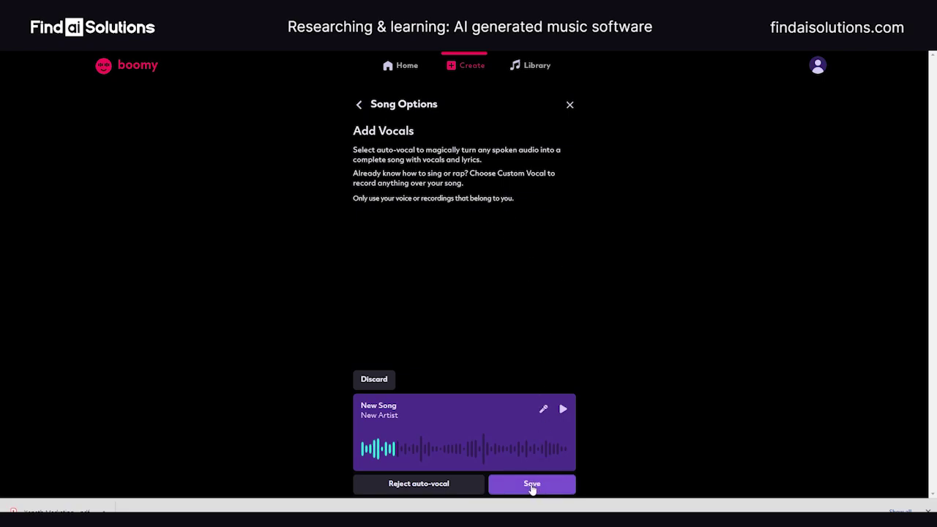
{"action": "left_click", "coordinate": [427, 490]}
{"action": "left_click", "coordinate": [417, 480]}
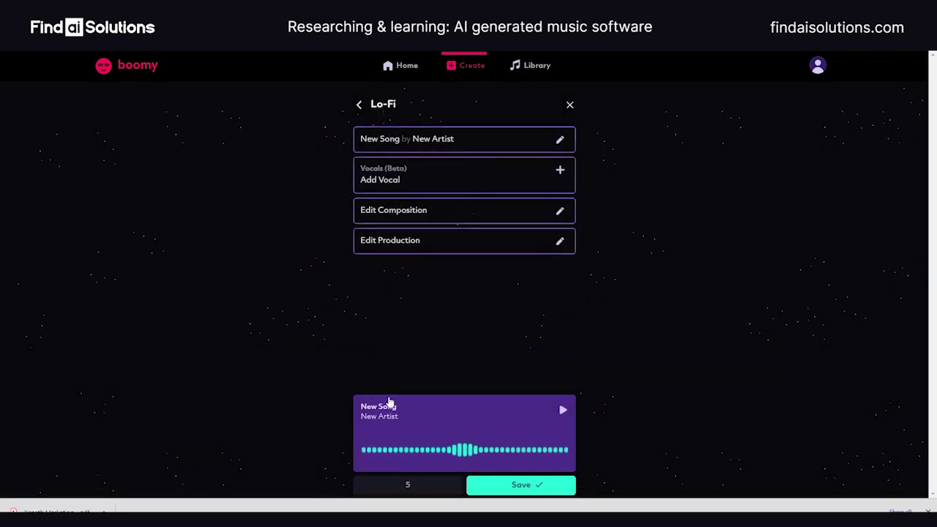
- Rewrite the song's Rainy Nights composition with a higher lead density and lower bass and chord densities
{"action": "left_click", "coordinate": [563, 410]}
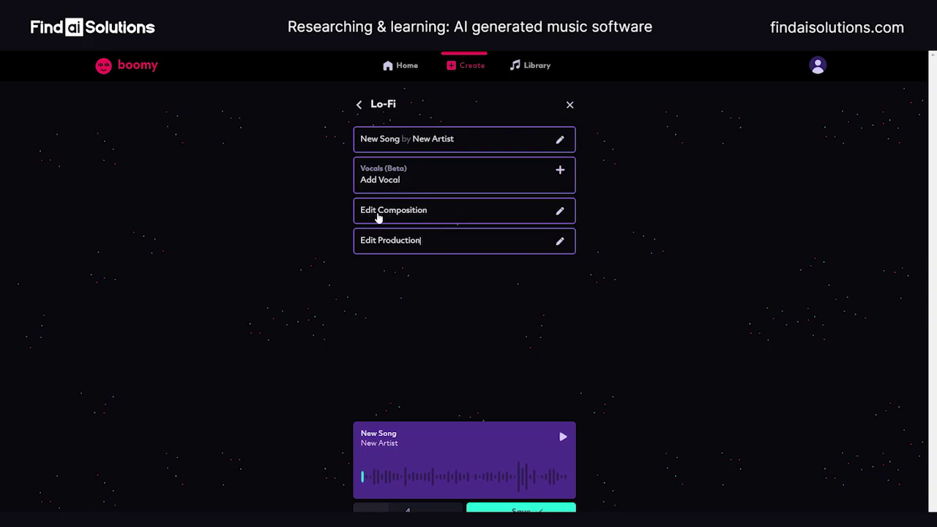
{"action": "left_click", "coordinate": [560, 212]}
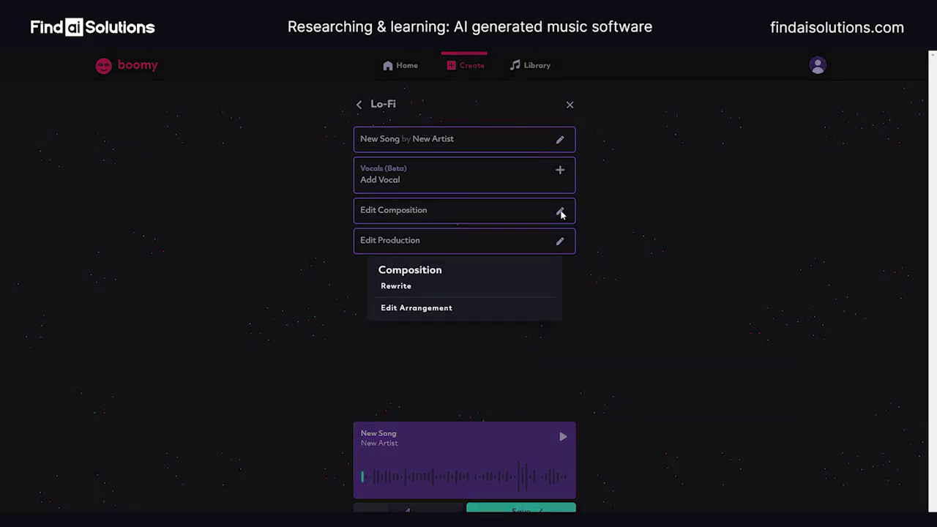
{"action": "left_click", "coordinate": [394, 291]}
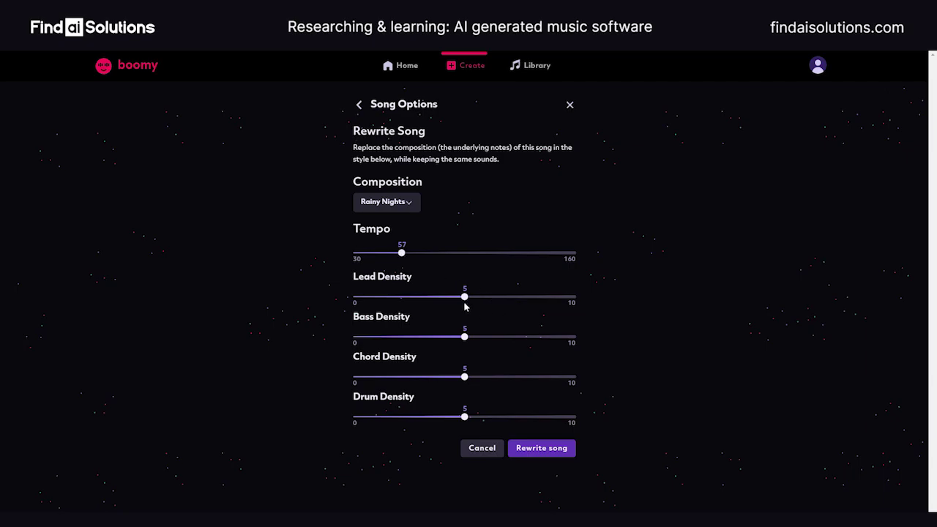
{"action": "left_click_drag", "start_coordinate": [465, 302], "coordinate": [518, 302]}
{"action": "left_click_drag", "start_coordinate": [466, 378], "coordinate": [478, 381]}
{"action": "left_click_drag", "start_coordinate": [464, 339], "coordinate": [445, 339]}
{"action": "left_click_drag", "start_coordinate": [476, 422], "coordinate": [463, 418]}
{"action": "left_click_drag", "start_coordinate": [488, 381], "coordinate": [422, 379]}
{"action": "left_click", "coordinate": [542, 448]}
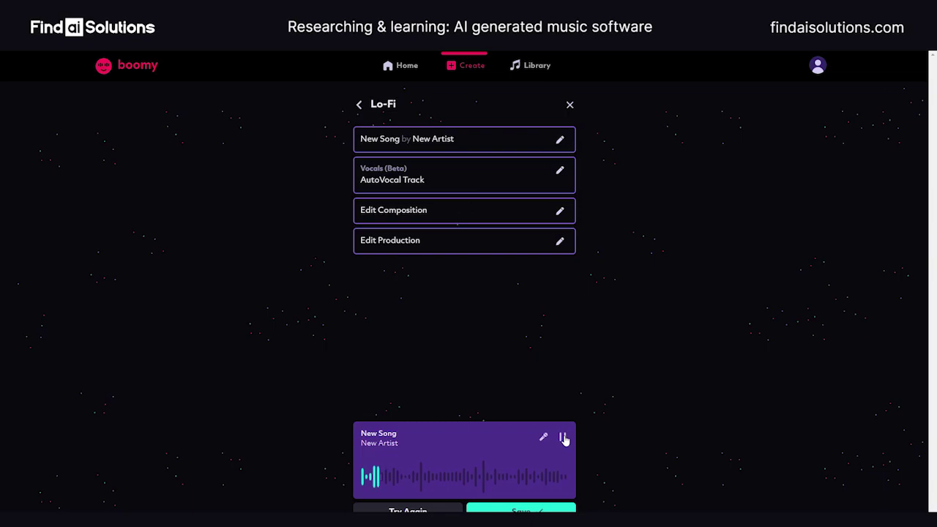
- Pause the rewritten song and switch off its vocals
{"action": "left_click", "coordinate": [564, 438]}
{"action": "left_click", "coordinate": [545, 440]}
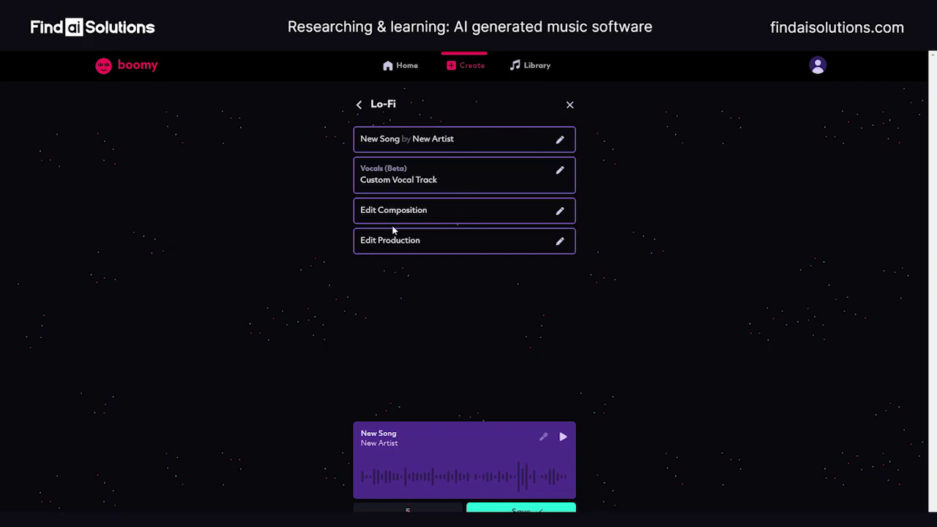
- Change the song's production to Acoustic Guitars, Dusty drums and New York Garage mixing without sound effects, save it, and pause the new version
{"action": "left_click", "coordinate": [561, 244]}
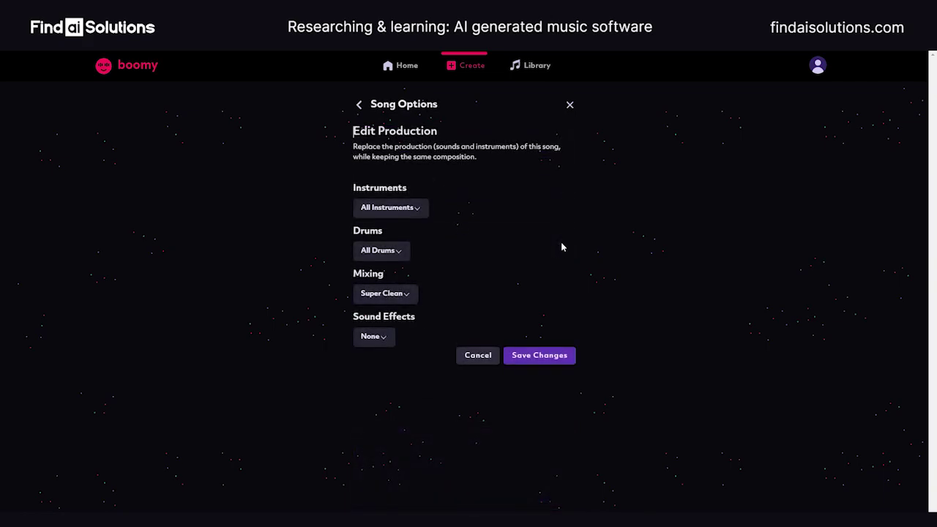
{"action": "left_click", "coordinate": [390, 210]}
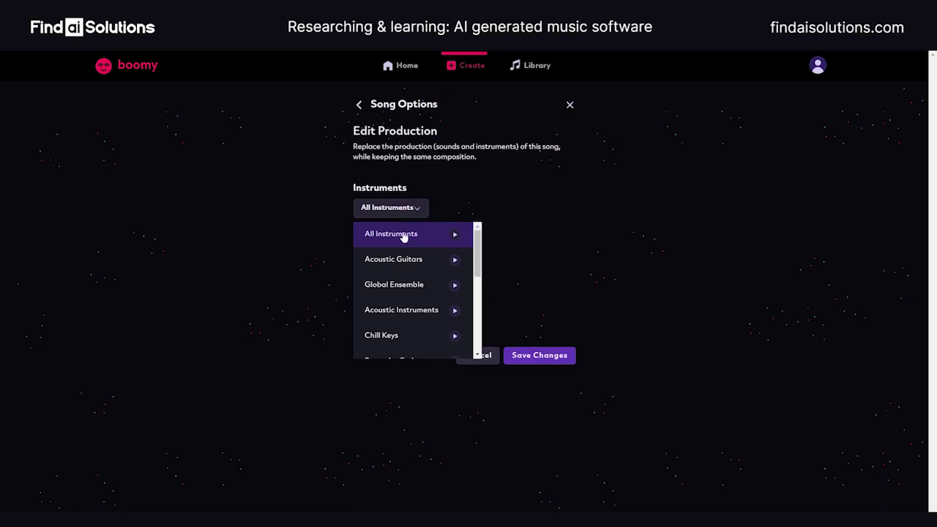
{"action": "left_click", "coordinate": [459, 265]}
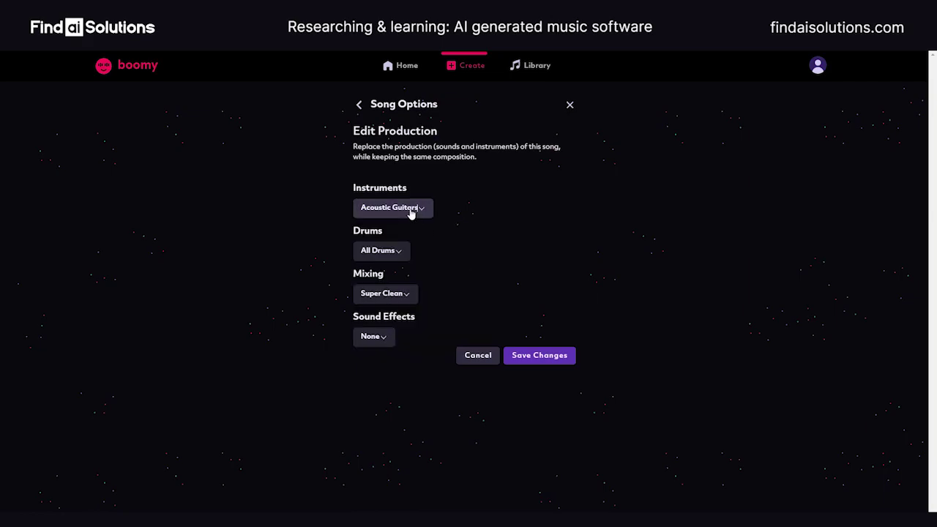
{"action": "left_click", "coordinate": [392, 251]}
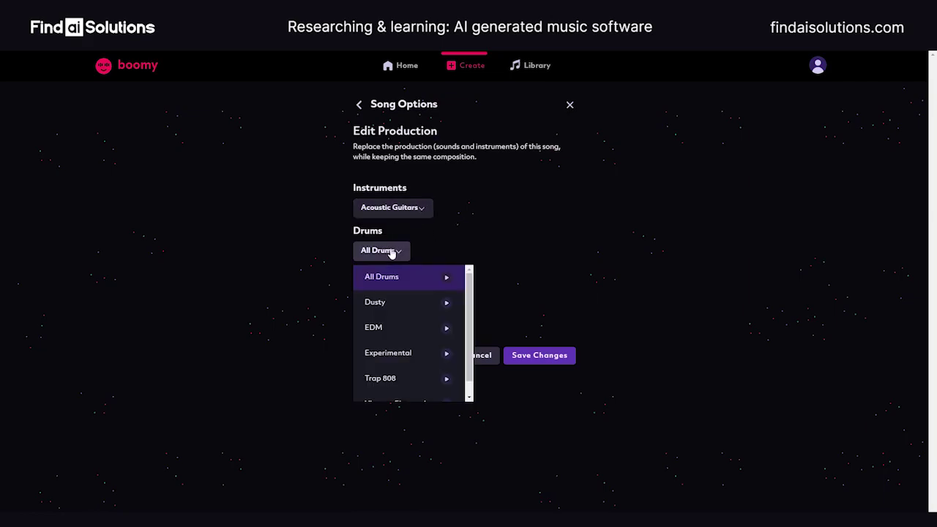
{"action": "left_click", "coordinate": [391, 303]}
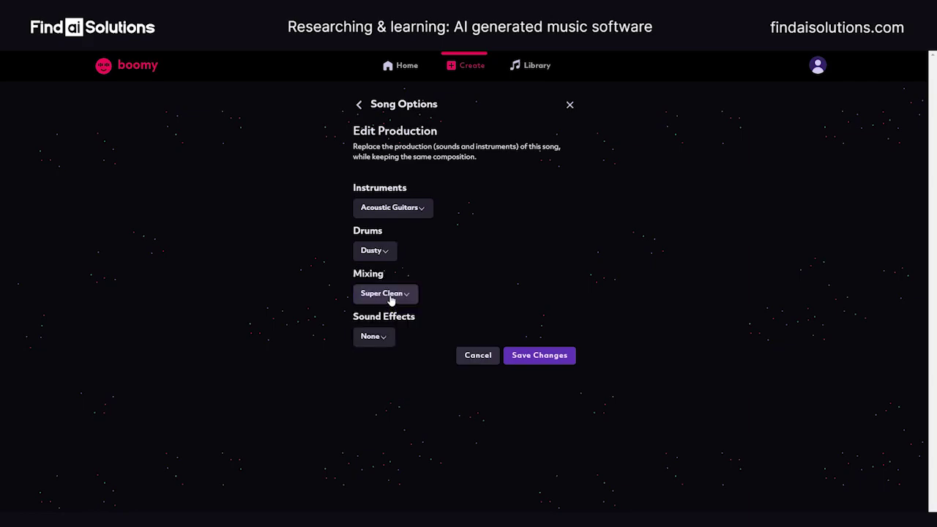
{"action": "left_click", "coordinate": [389, 297]}
{"action": "left_click", "coordinate": [394, 372]}
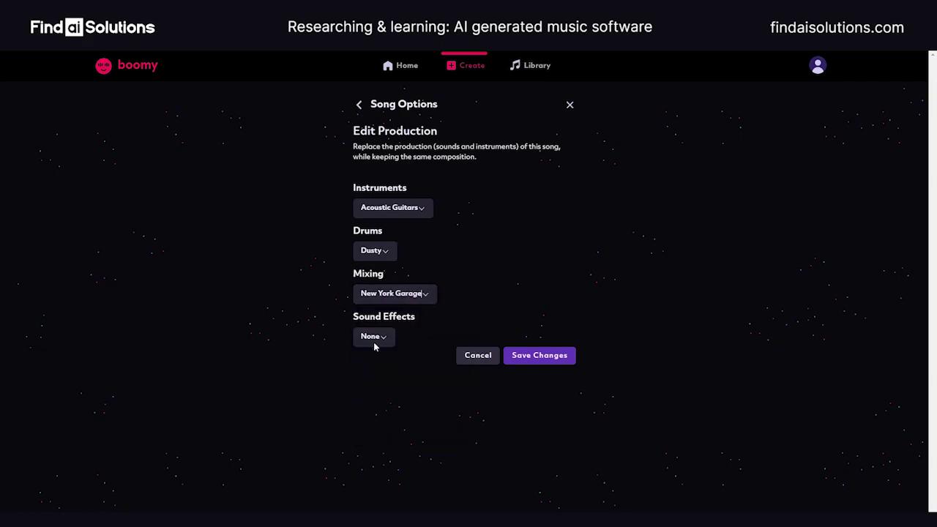
{"action": "left_click", "coordinate": [374, 338]}
{"action": "scroll", "coordinate": [404, 462], "scroll_direction": "down", "scroll_amount": 5}
{"action": "scroll", "coordinate": [400, 422], "scroll_direction": "up", "scroll_amount": 5}
{"action": "left_click", "coordinate": [378, 362]}
{"action": "left_click", "coordinate": [518, 356]}
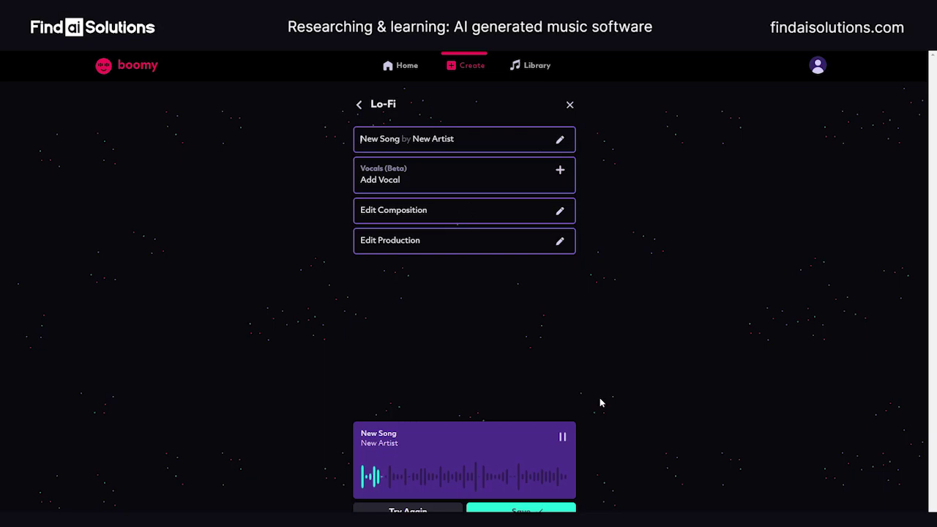
{"action": "left_click", "coordinate": [562, 439]}
- Examine the song's arrangement and its section sizes, preview sections 1 to 4, and leave without saving
{"action": "left_click", "coordinate": [560, 211]}
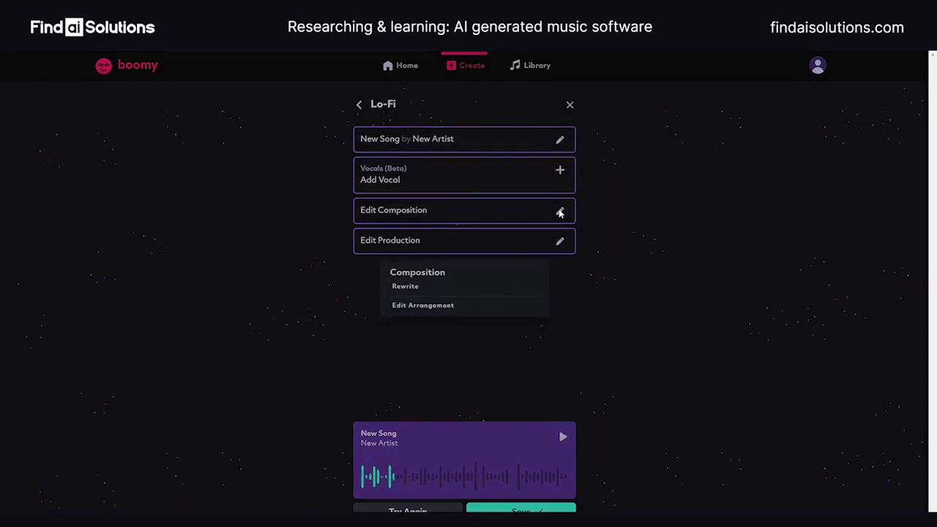
{"action": "left_click", "coordinate": [399, 308]}
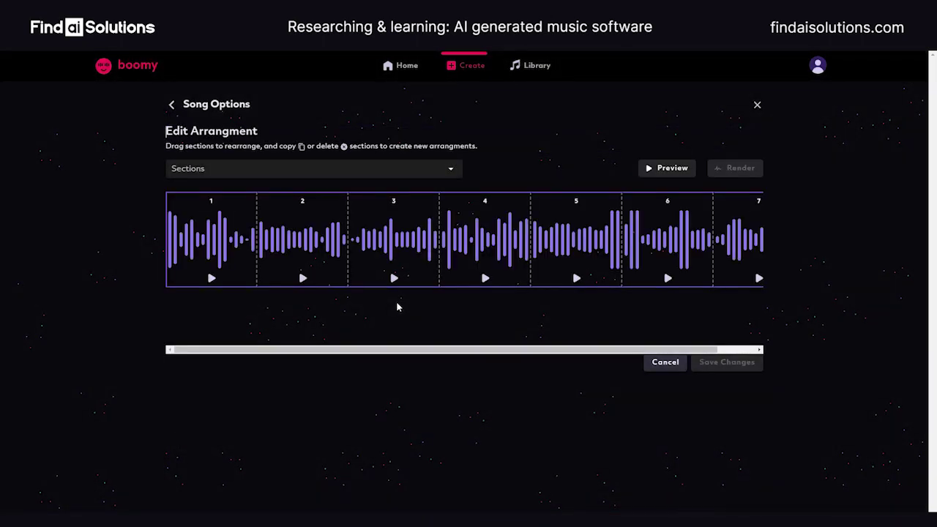
{"action": "left_click", "coordinate": [236, 175]}
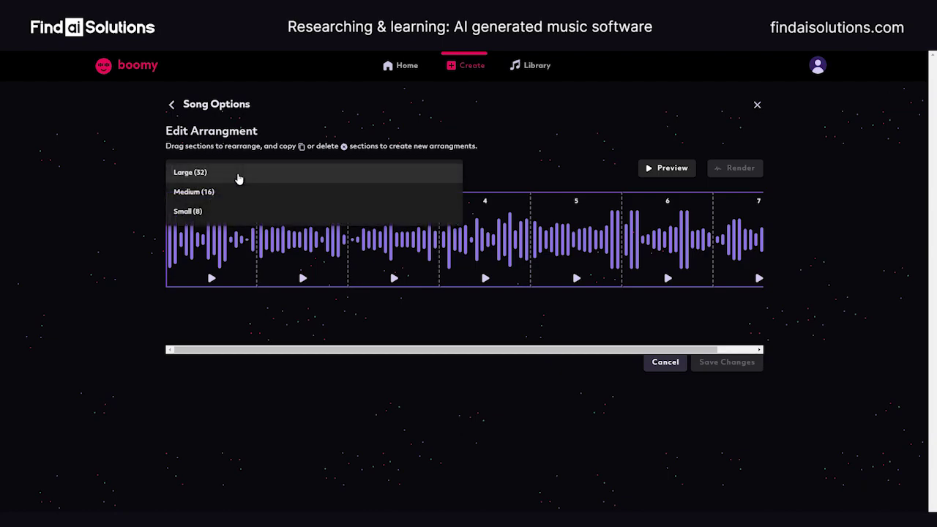
{"action": "left_click", "coordinate": [522, 138]}
{"action": "mouse_move", "coordinate": [303, 236]}
{"action": "left_mouse_down"}
{"action": "mouse_move", "coordinate": [196, 232]}
{"action": "mouse_move", "coordinate": [315, 232]}
{"action": "left_mouse_up"}
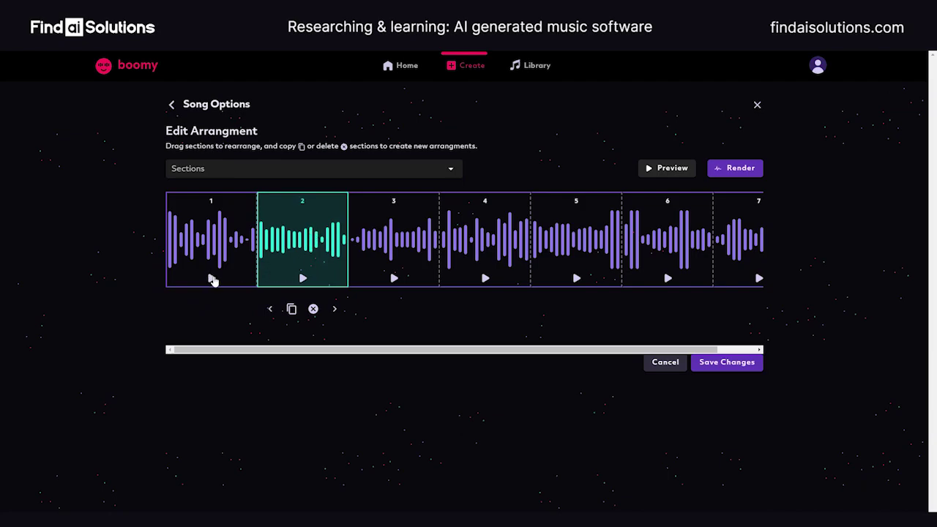
{"action": "left_click", "coordinate": [212, 279]}
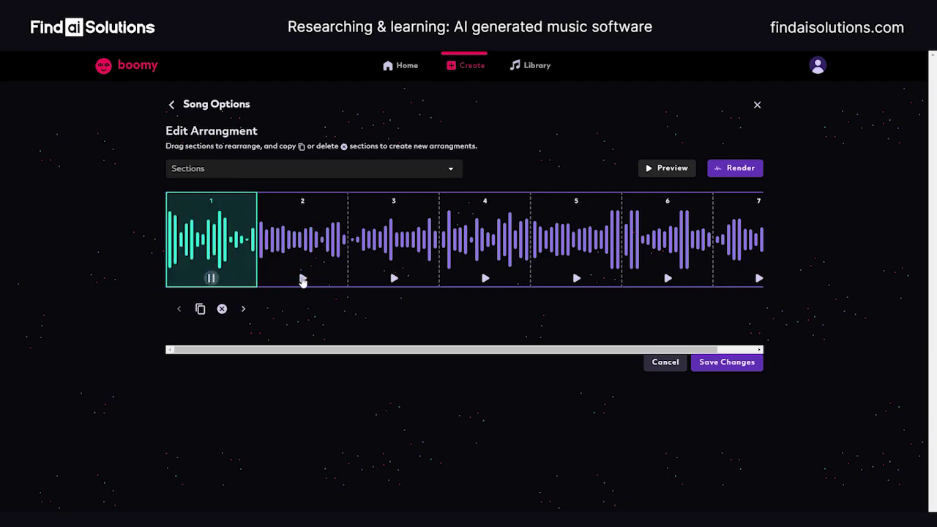
{"action": "left_click", "coordinate": [303, 278]}
{"action": "left_click", "coordinate": [394, 278]}
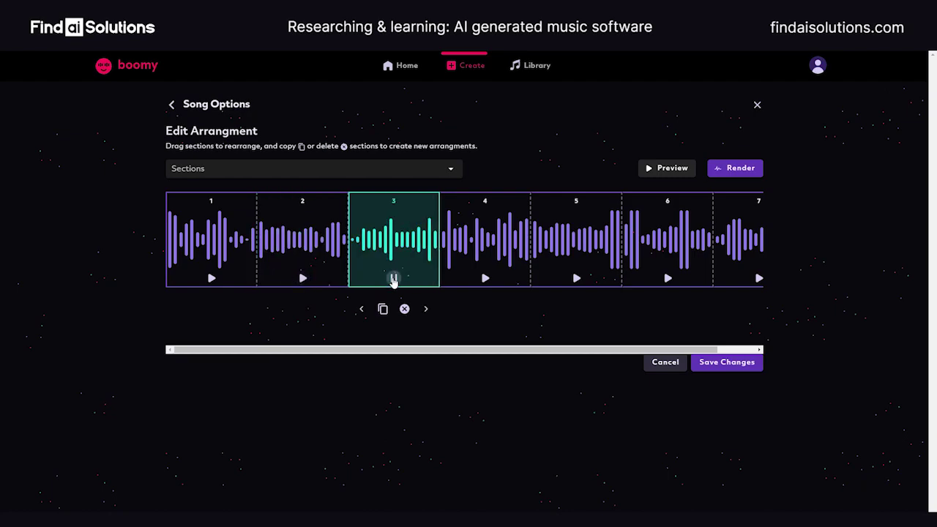
{"action": "left_click", "coordinate": [486, 279]}
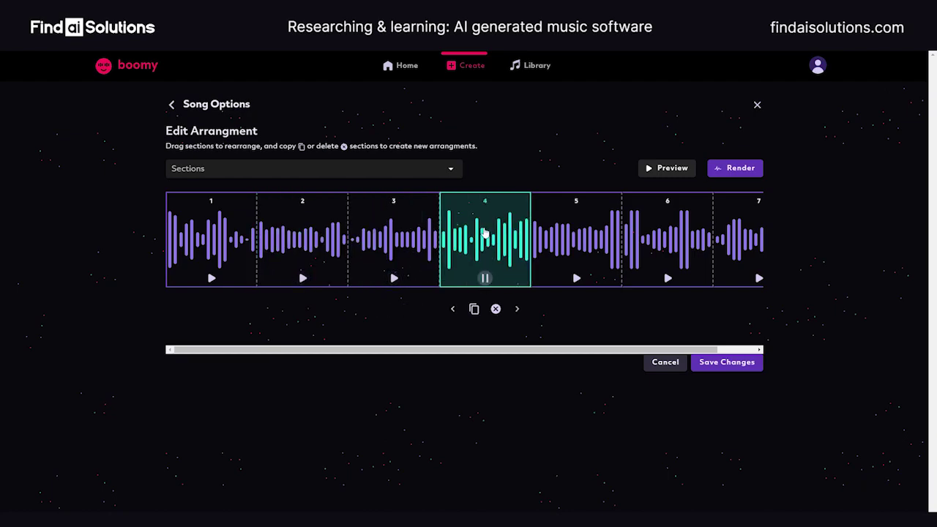
{"action": "mouse_move", "coordinate": [484, 234]}
{"action": "left_mouse_down"}
{"action": "mouse_move", "coordinate": [211, 238]}
{"action": "mouse_move", "coordinate": [489, 235]}
{"action": "left_mouse_up"}
{"action": "left_click", "coordinate": [666, 363]}
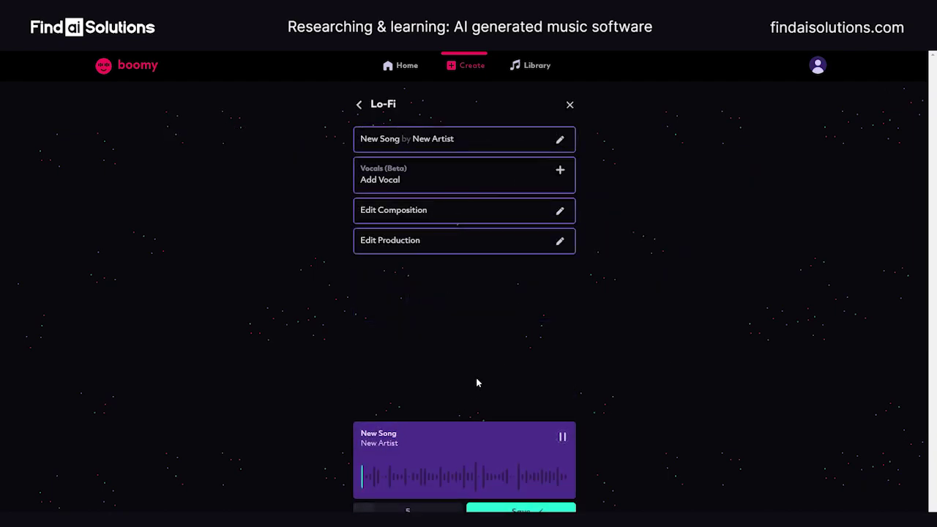
- Pause the song, review its production settings and return to the song's options
{"action": "left_click", "coordinate": [563, 437]}
{"action": "left_click", "coordinate": [560, 242]}
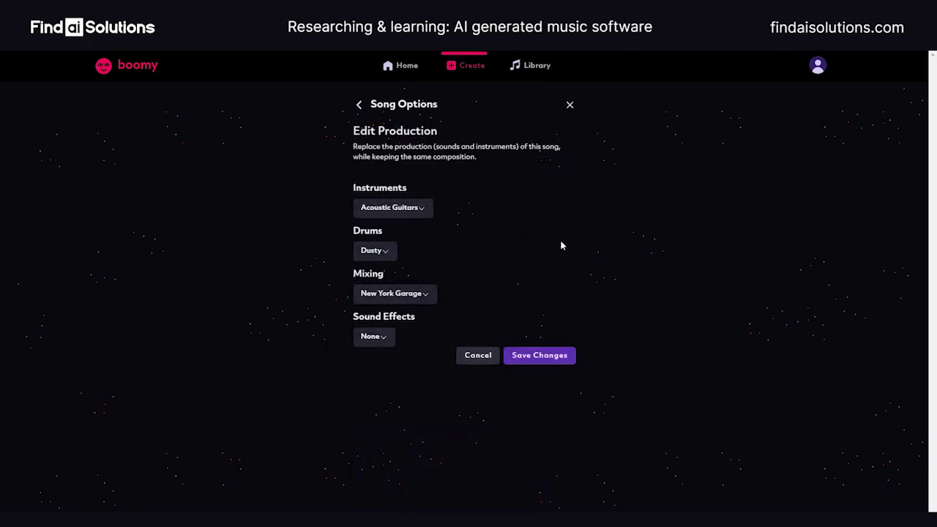
{"action": "left_click", "coordinate": [362, 107]}
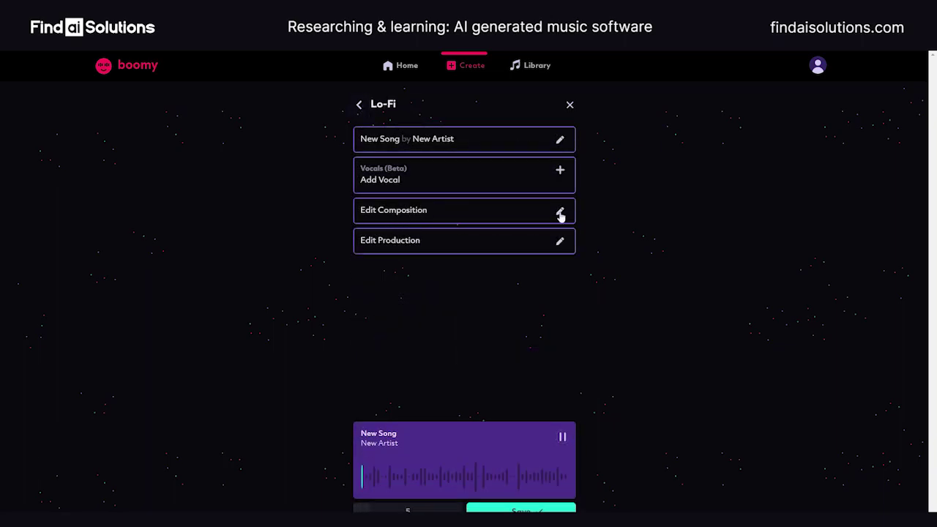
- Review the song's composition rewrite settings and its production settings, leaving both without changes
{"action": "left_click", "coordinate": [560, 211]}
{"action": "left_click", "coordinate": [402, 290]}
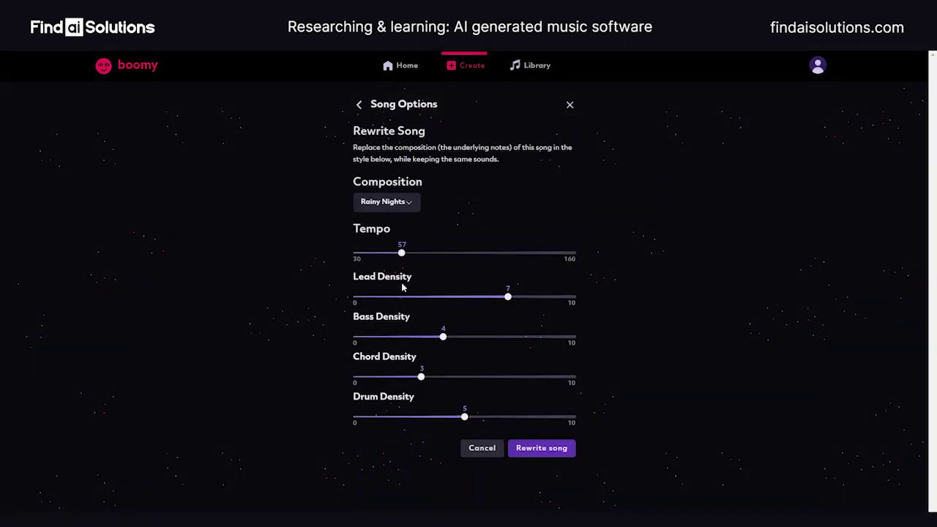
{"action": "left_click", "coordinate": [481, 449]}
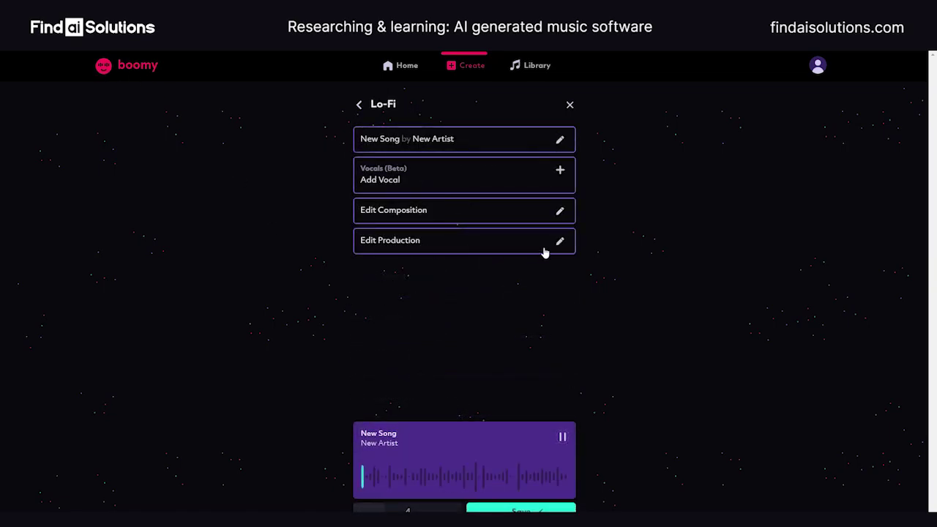
{"action": "left_click", "coordinate": [560, 242]}
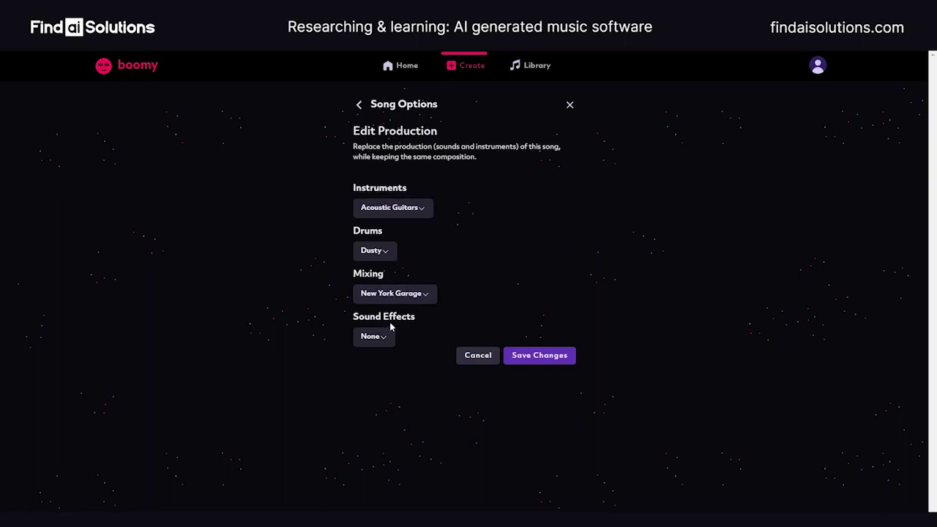
{"action": "left_click", "coordinate": [478, 357]}
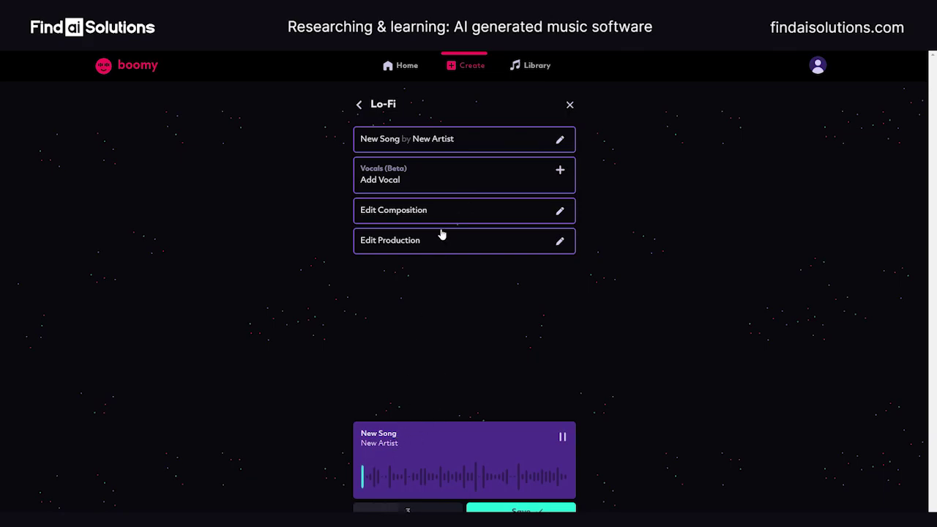
{"action": "left_click", "coordinate": [560, 242]}
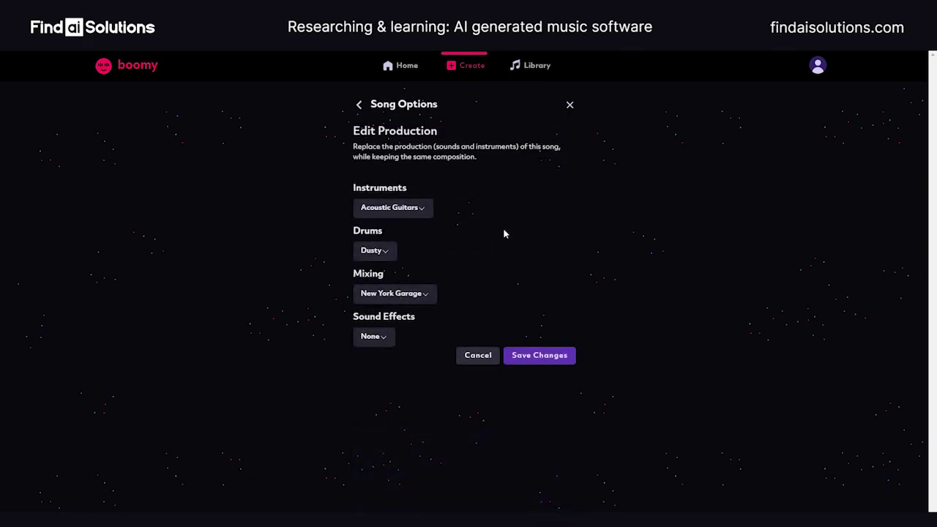
{"action": "left_click", "coordinate": [478, 356]}
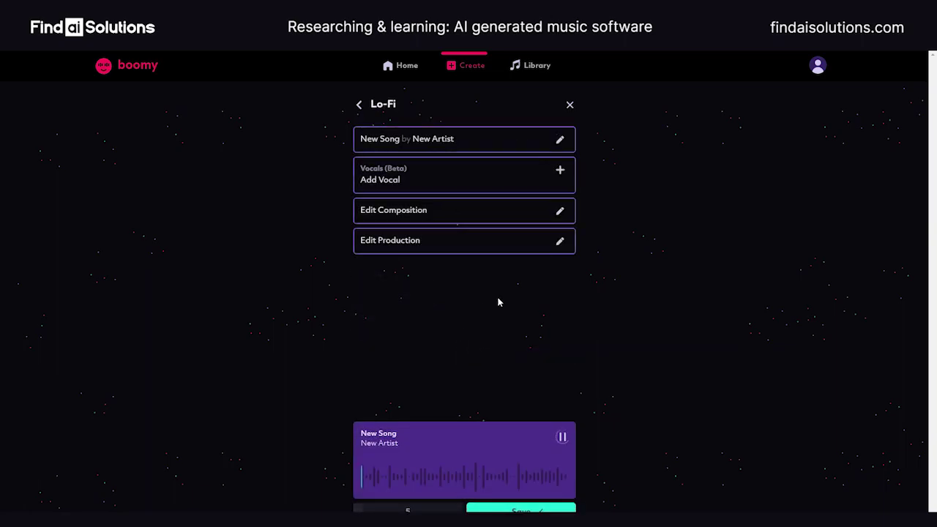
- Rewrite the song's composition with the lead density set to 5
{"action": "left_click", "coordinate": [562, 212]}
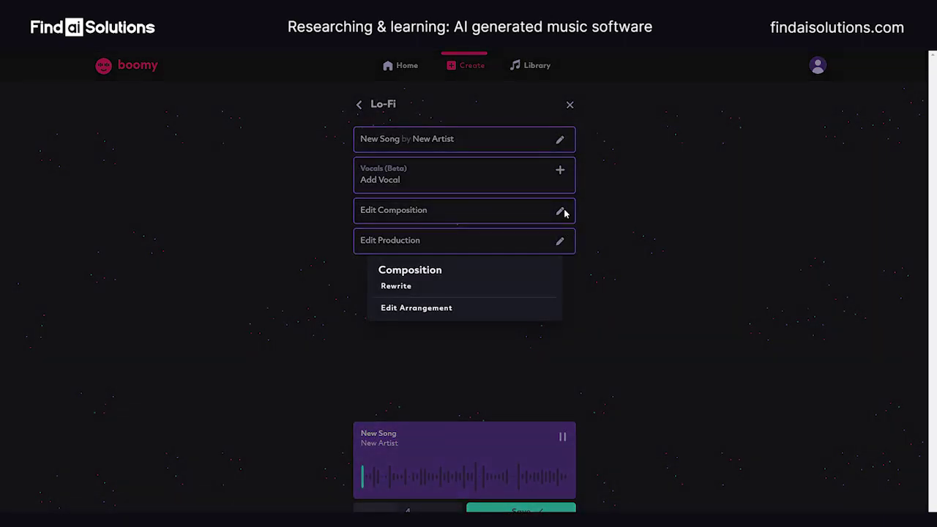
{"action": "left_click", "coordinate": [396, 287]}
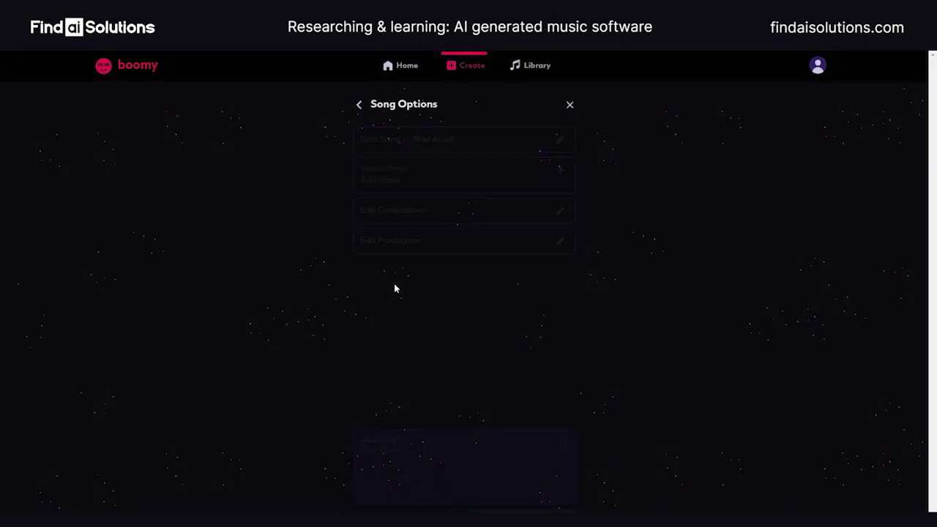
{"action": "left_click_drag", "start_coordinate": [508, 297], "coordinate": [464, 299]}
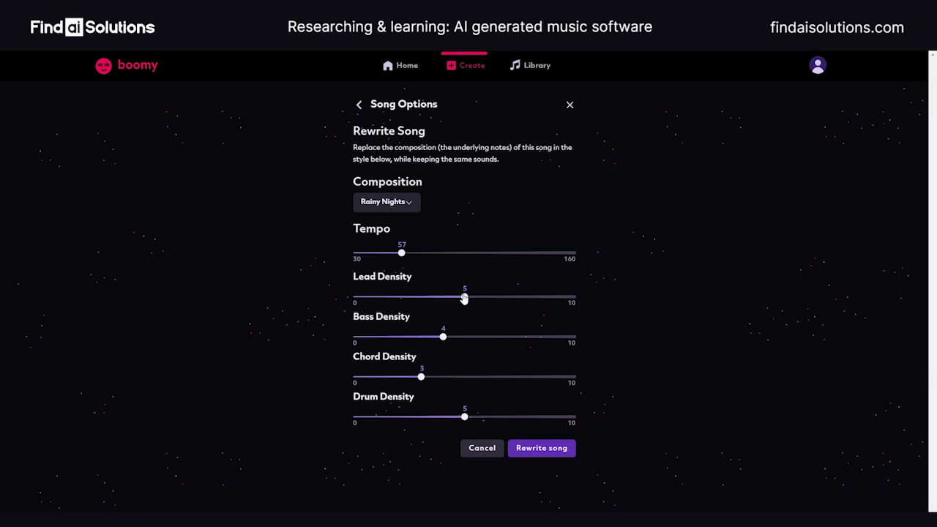
{"action": "left_click", "coordinate": [546, 448]}
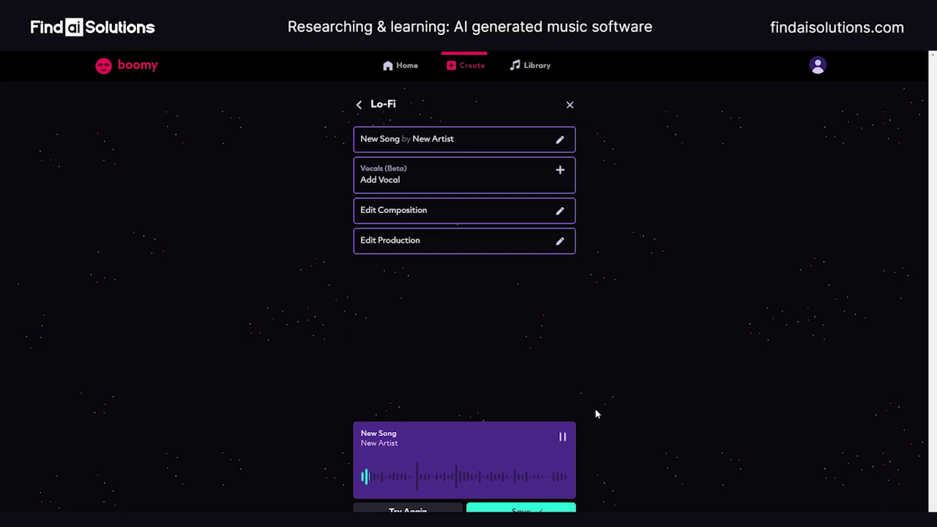
- Pause the rewritten song, save it and close its editor to return to the library
{"action": "left_click", "coordinate": [562, 438]}
{"action": "left_click", "coordinate": [522, 508]}
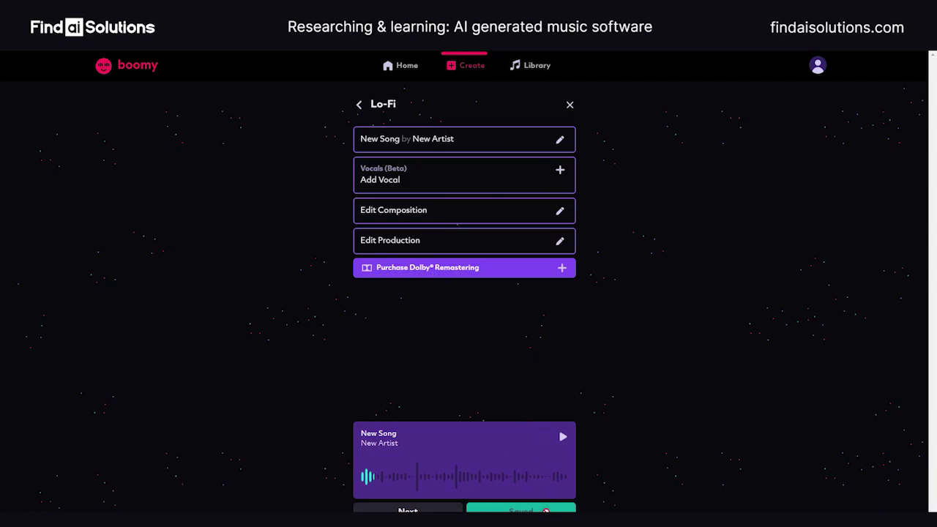
{"action": "left_click", "coordinate": [570, 105]}
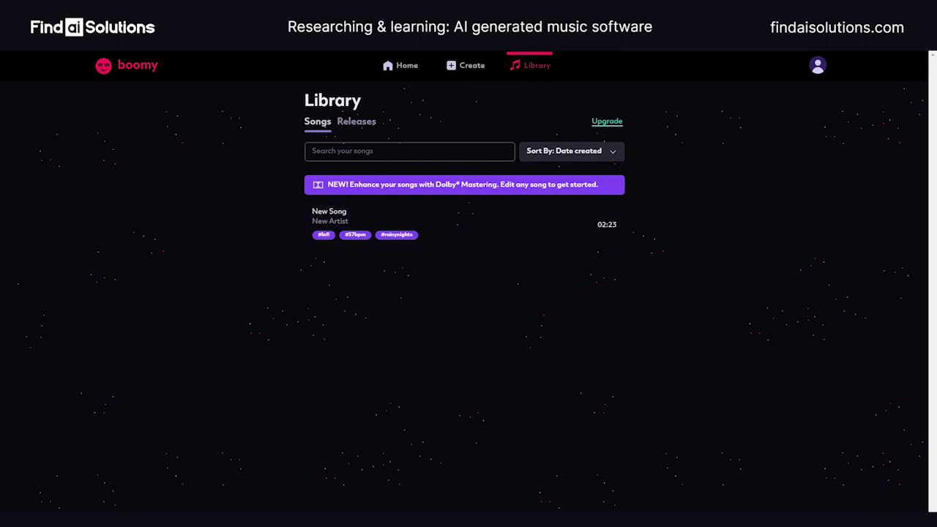
- Look over the library's songs and releases and the options offered for the saved song, such as sharing, downloading and releasing
{"action": "left_click_drag", "start_coordinate": [305, 102], "coordinate": [378, 104]}
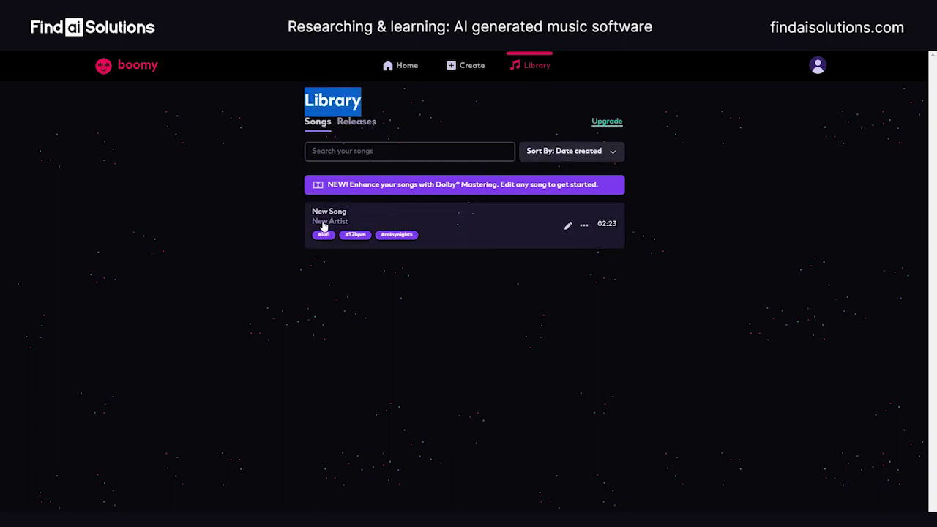
{"action": "left_click", "coordinate": [360, 123]}
{"action": "left_click", "coordinate": [318, 123]}
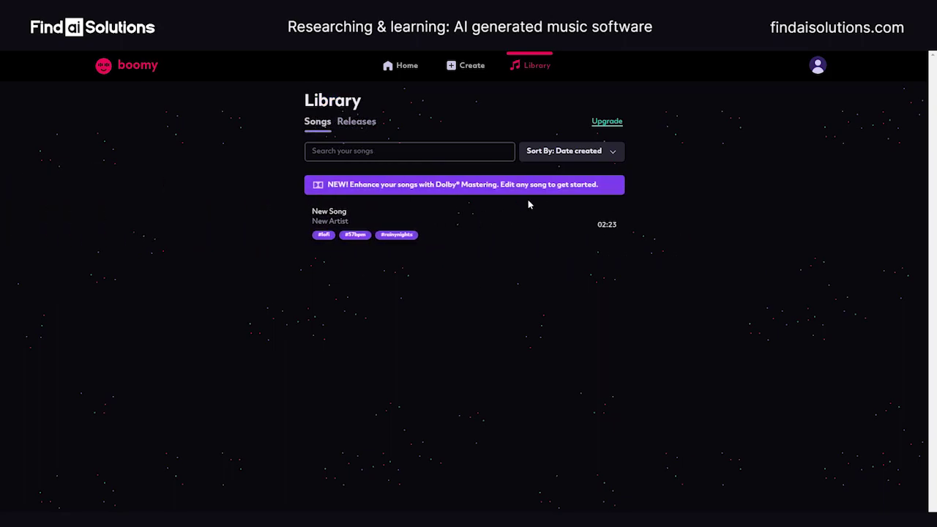
{"action": "mouse_move", "coordinate": [498, 226]}
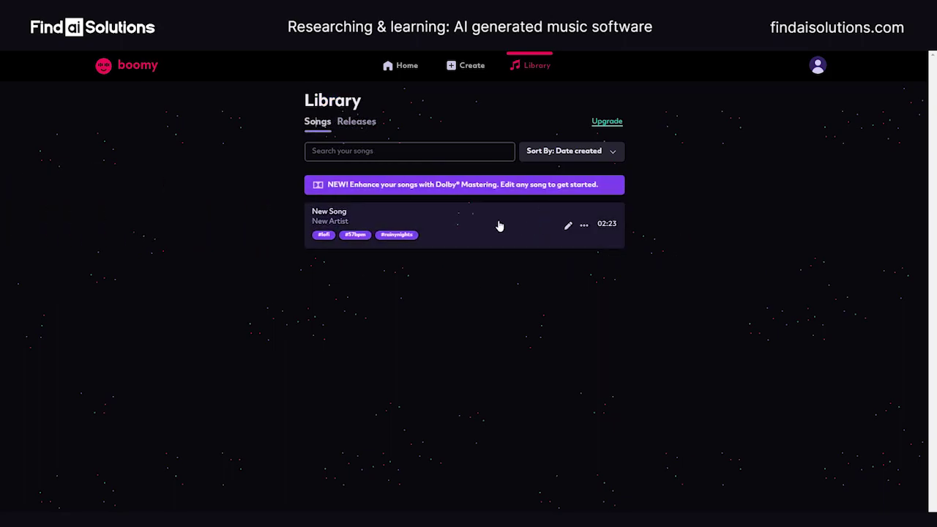
{"action": "left_click", "coordinate": [584, 226]}
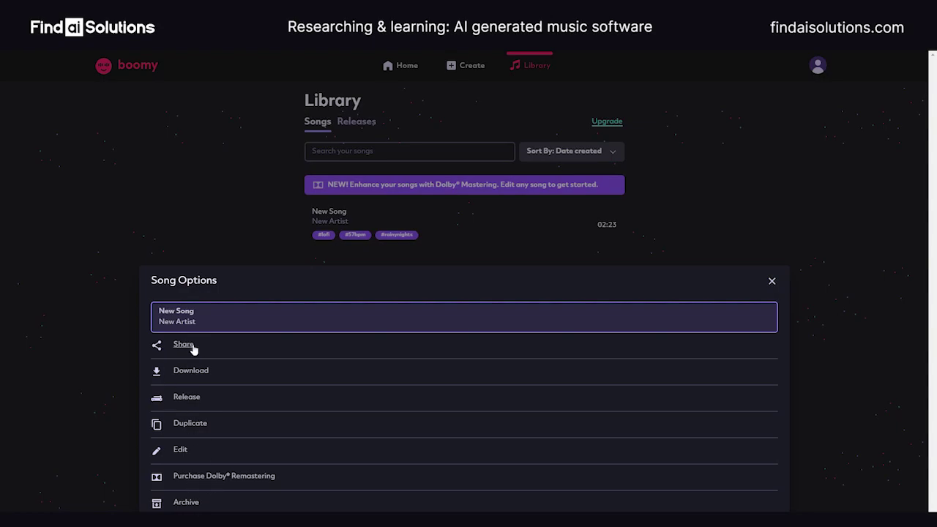
{"action": "left_click", "coordinate": [186, 150]}
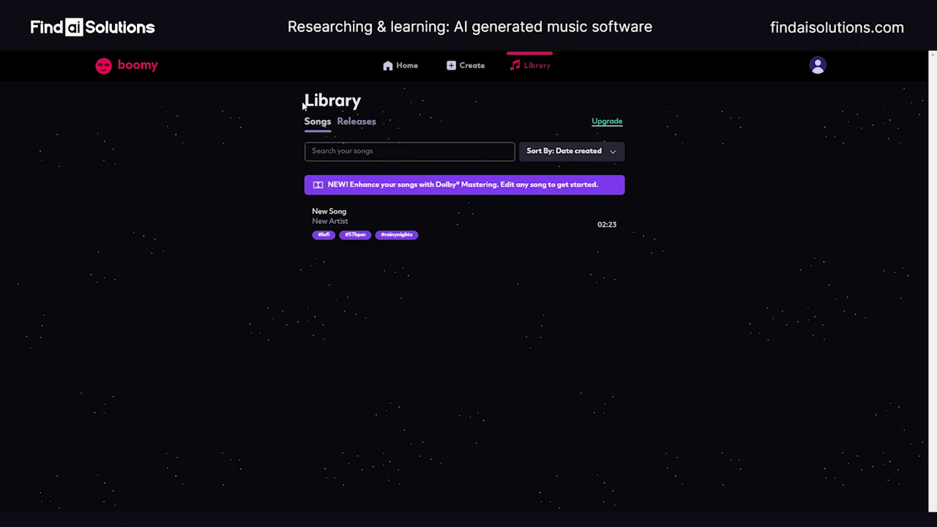
{"action": "left_click_drag", "start_coordinate": [304, 101], "coordinate": [366, 100]}
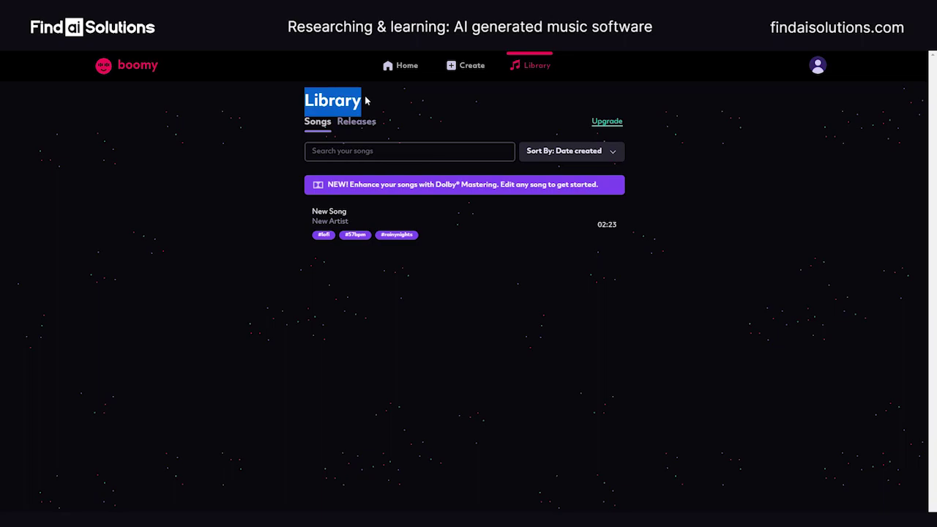
{"action": "left_click", "coordinate": [366, 101]}
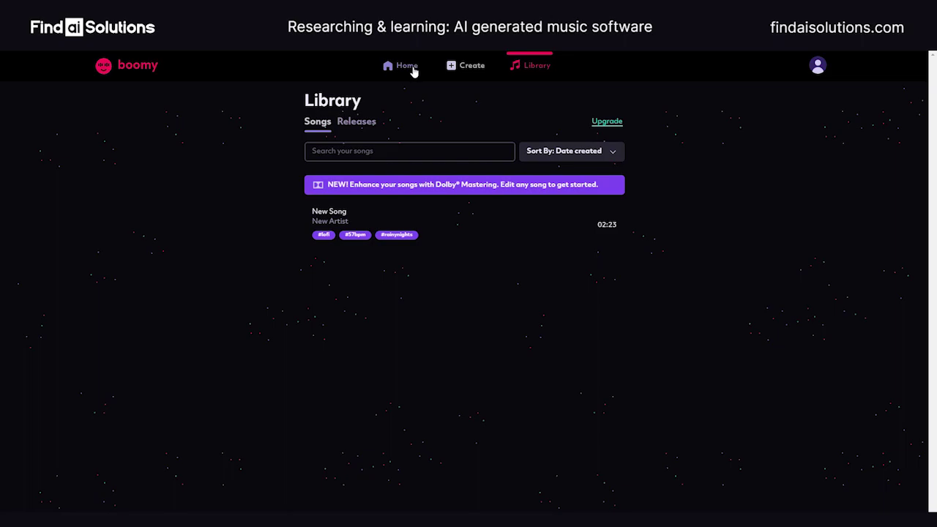
- Start a new song and choose Lo-Fi as its instrumental style
{"action": "left_click", "coordinate": [464, 67]}
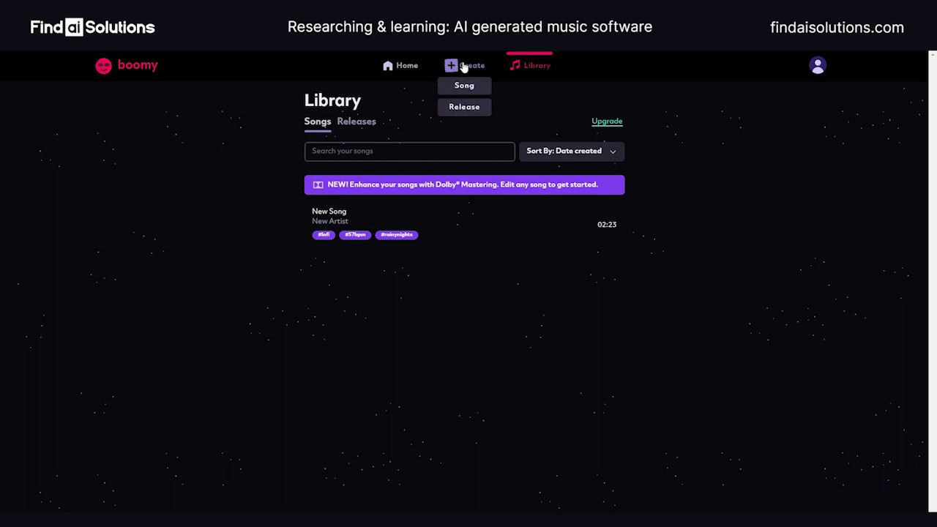
{"action": "left_click", "coordinate": [465, 88]}
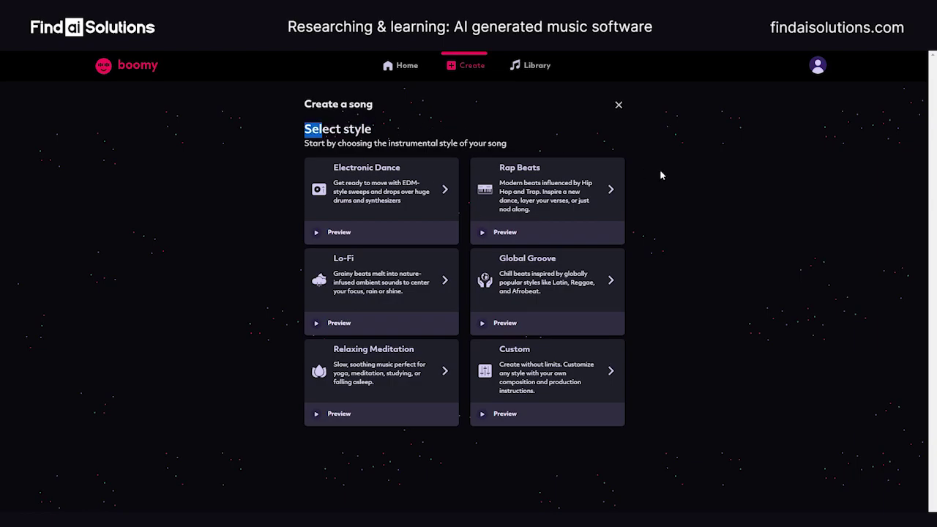
{"action": "left_click", "coordinate": [676, 173]}
{"action": "left_click", "coordinate": [362, 288]}
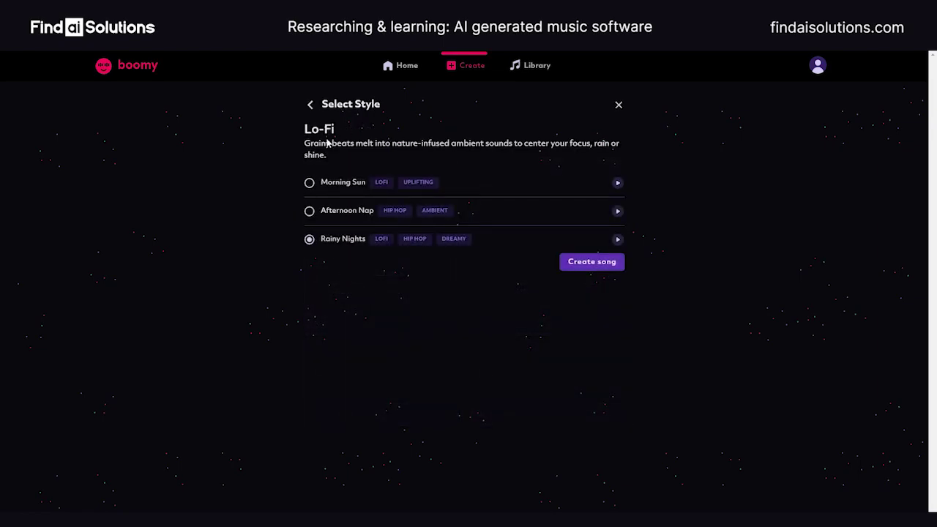
{"action": "left_click_drag", "start_coordinate": [304, 129], "coordinate": [348, 132]}
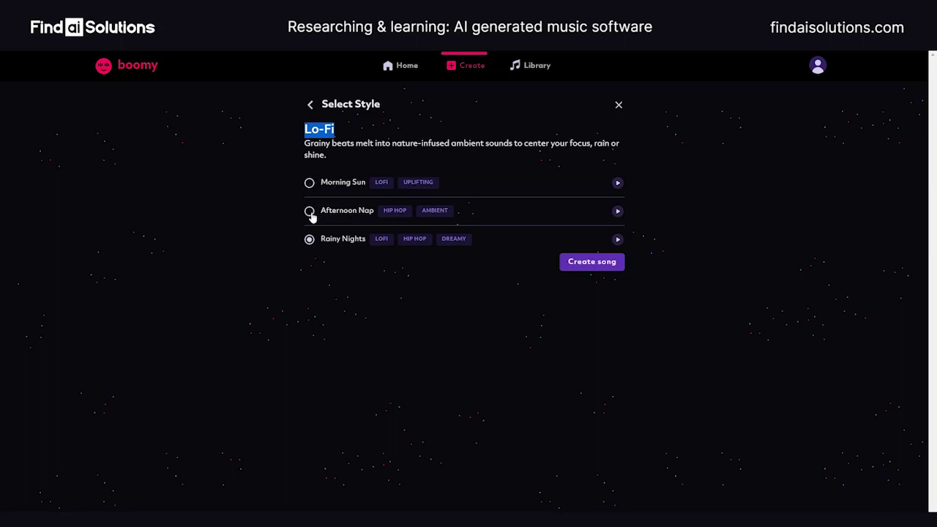
{"action": "left_click", "coordinate": [335, 144]}
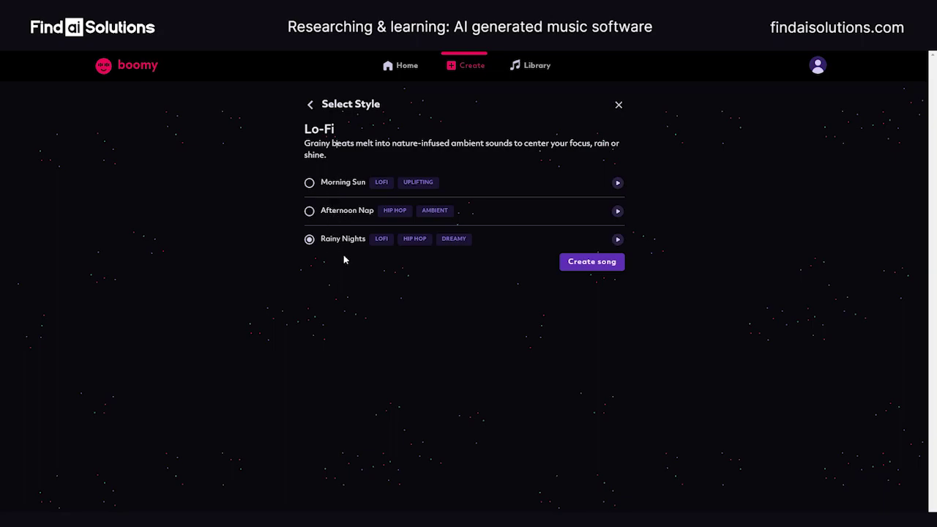
- Create the song in the Rainy Nights style and pause its playback
{"action": "left_click", "coordinate": [602, 264]}
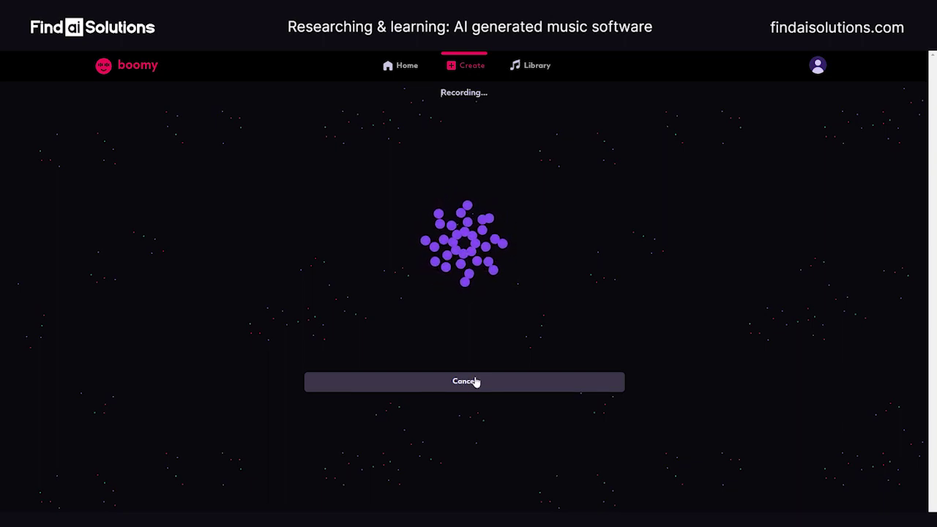
{"action": "left_click", "coordinate": [475, 382]}
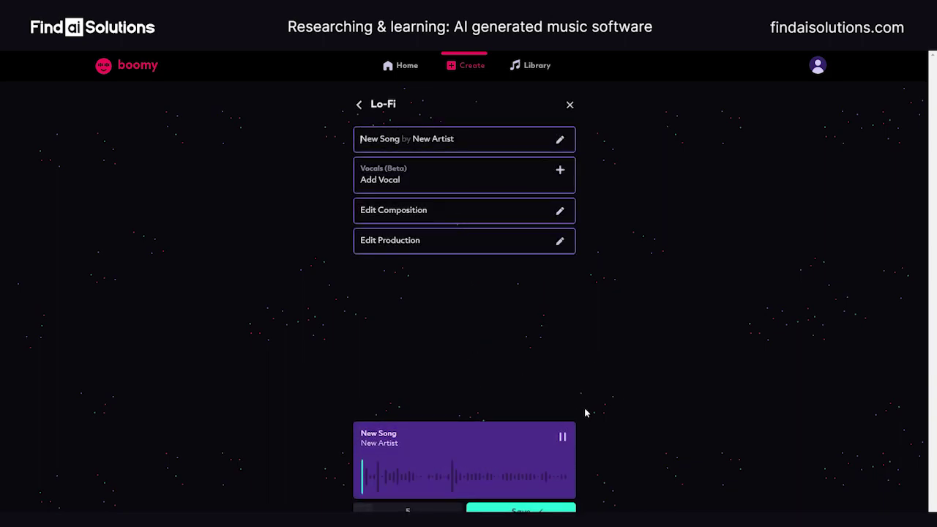
{"action": "left_click", "coordinate": [562, 440]}
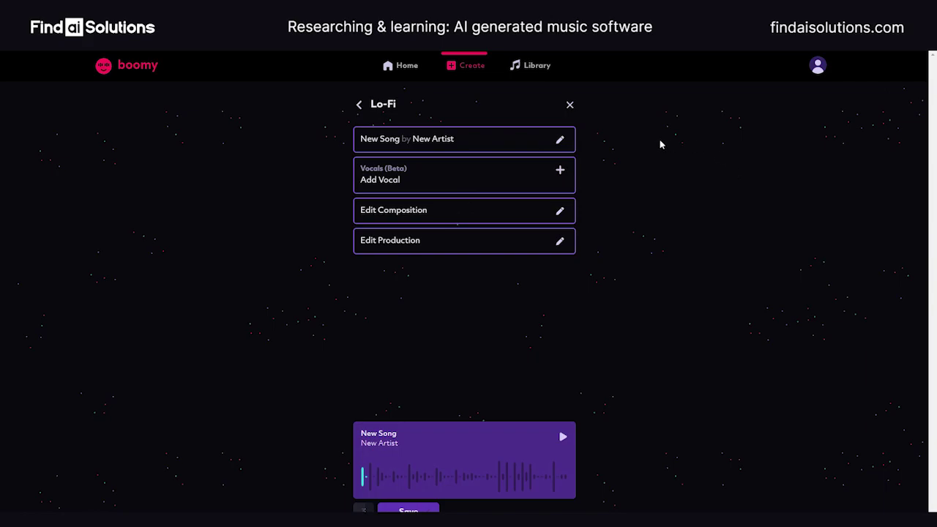
- Open the account's subscription plans and compare the features and prices of Boomy Free, Premium and Pro
{"action": "left_click", "coordinate": [817, 66]}
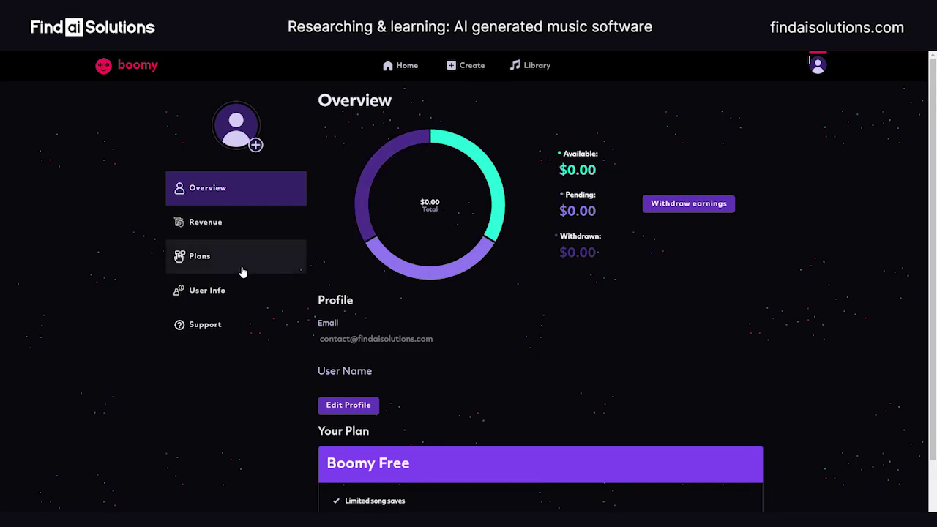
{"action": "left_click", "coordinate": [213, 258]}
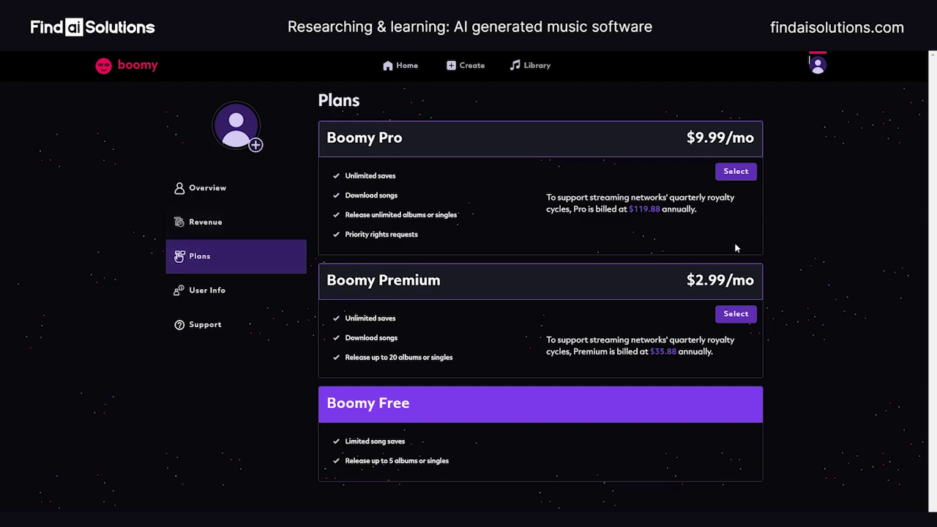
{"action": "left_click_drag", "start_coordinate": [328, 403], "coordinate": [435, 405]}
{"action": "left_click", "coordinate": [434, 406]}
{"action": "left_click_drag", "start_coordinate": [355, 462], "coordinate": [439, 462]}
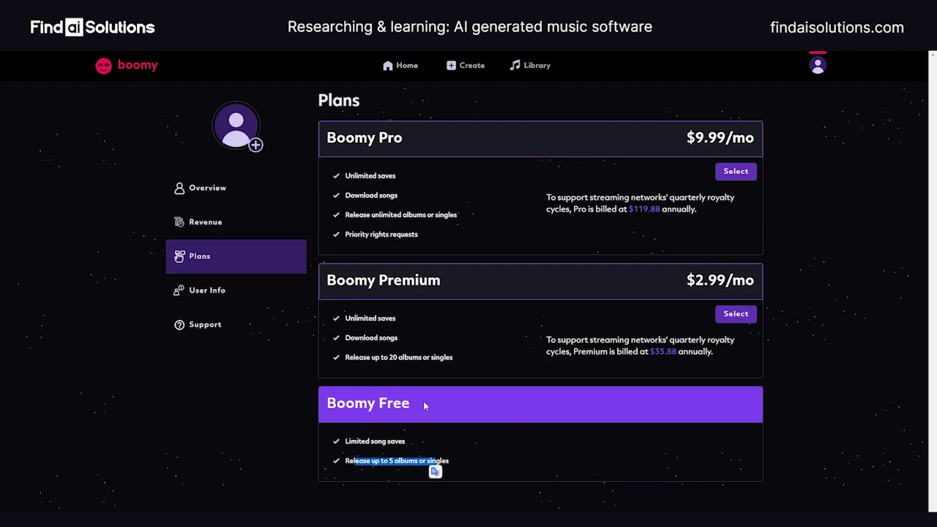
{"action": "left_click", "coordinate": [479, 411]}
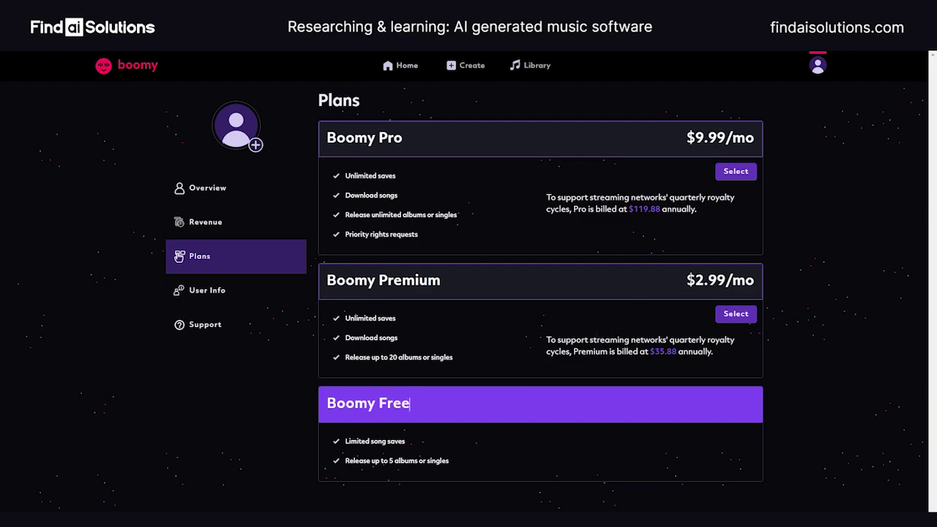
{"action": "left_click_drag", "start_coordinate": [650, 352], "coordinate": [677, 351]}
{"action": "left_click_drag", "start_coordinate": [345, 234], "coordinate": [383, 213]}
{"action": "left_click", "coordinate": [386, 213]}
{"action": "left_click_drag", "start_coordinate": [685, 280], "coordinate": [754, 281]}
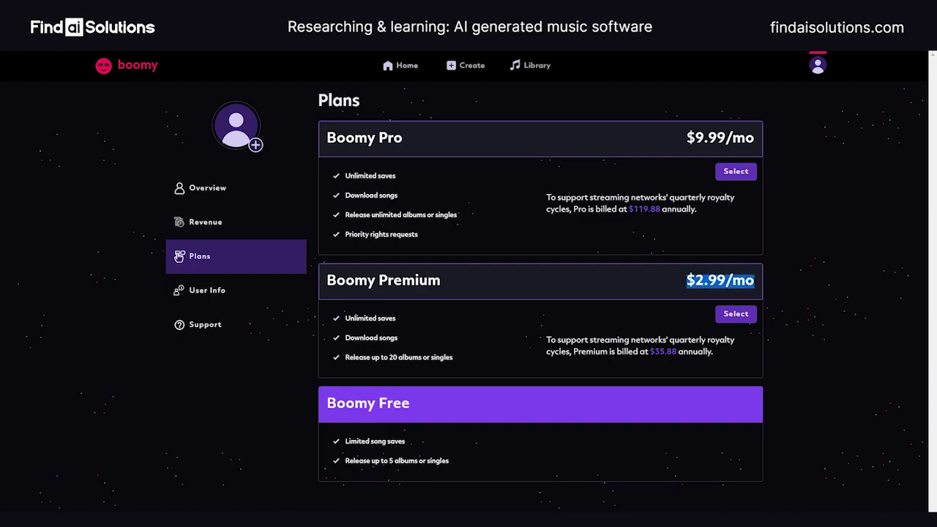
{"action": "left_click", "coordinate": [755, 280]}
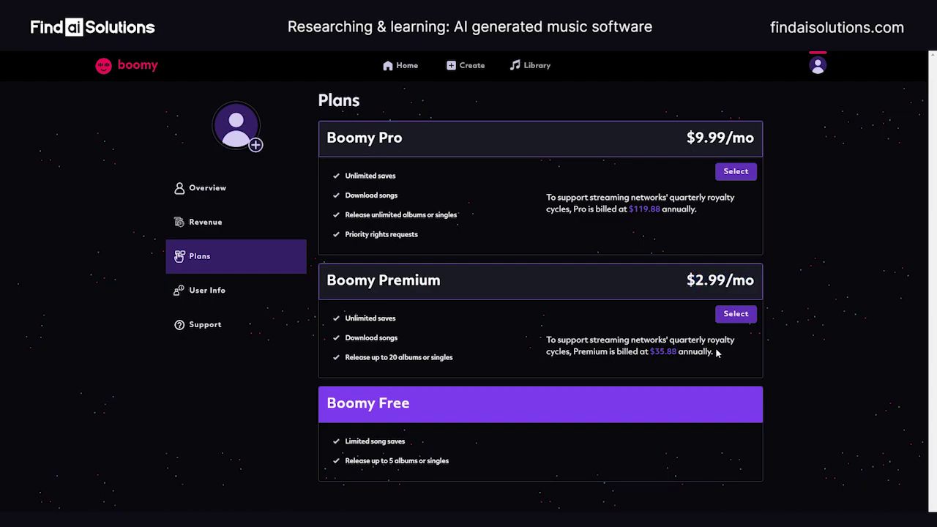